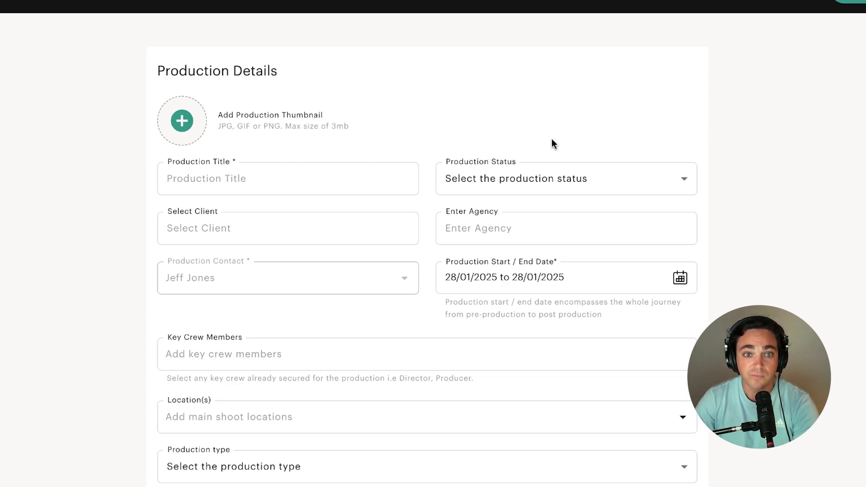
# Step: Title the production "Spotlight Series" and set its status to Live
pyautogui.click(387, 184)
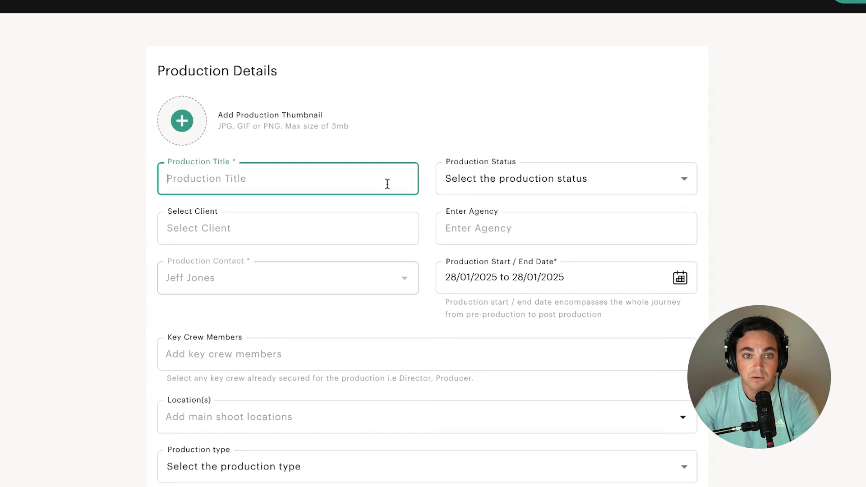
pyautogui.write('Spotlight Se')
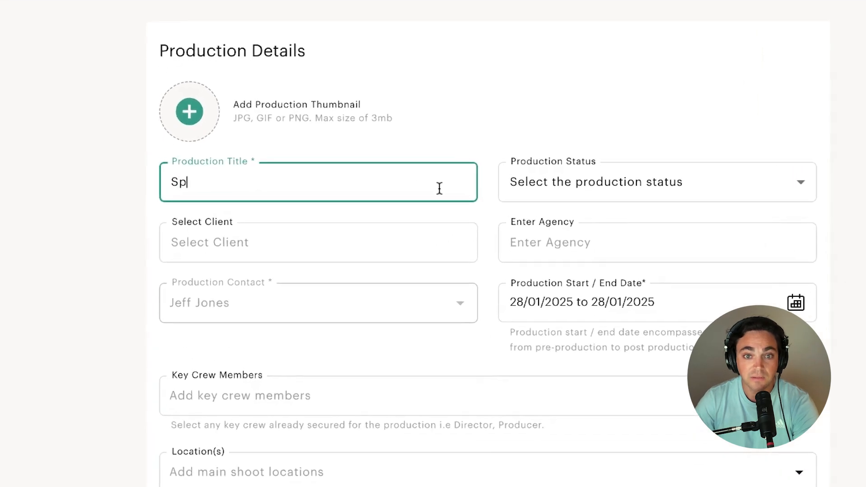
pyautogui.write('ries')
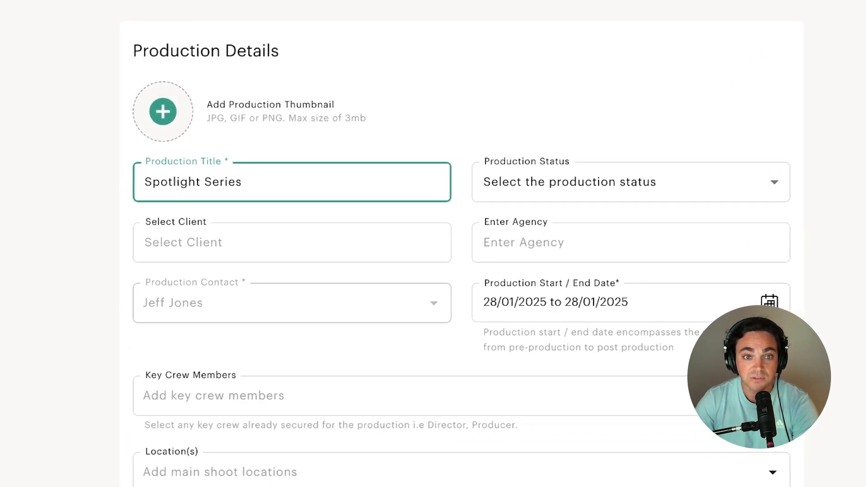
pyautogui.click(566, 182)
pyautogui.click(514, 254)
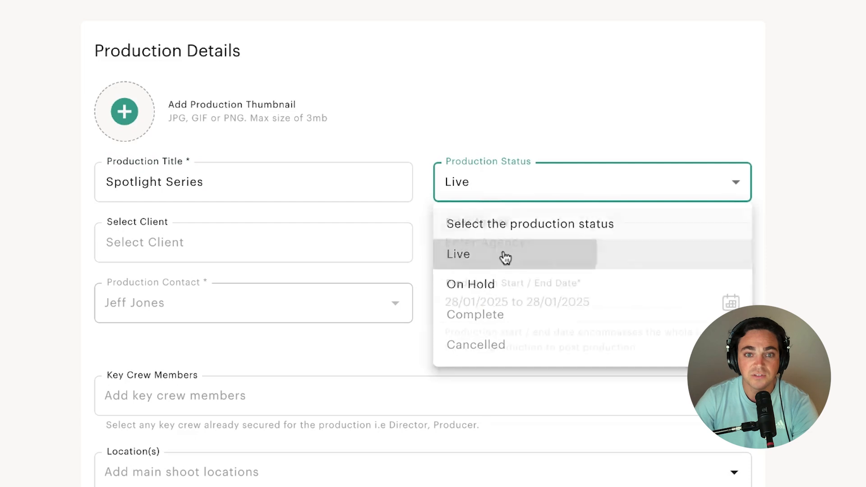
# Step: Enter "New Brand co" as the client and "Agency Inc" as the agency
pyautogui.click(381, 243)
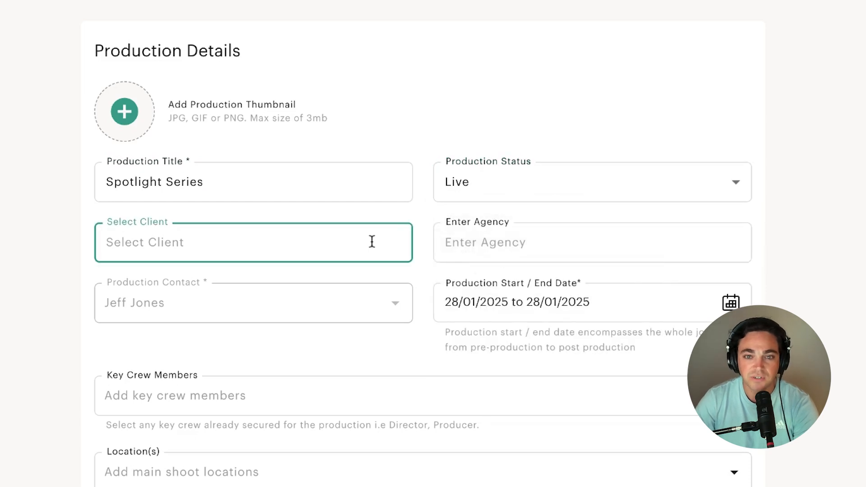
pyautogui.write('New Brand co')
pyautogui.click(627, 239)
pyautogui.write('Agency ')
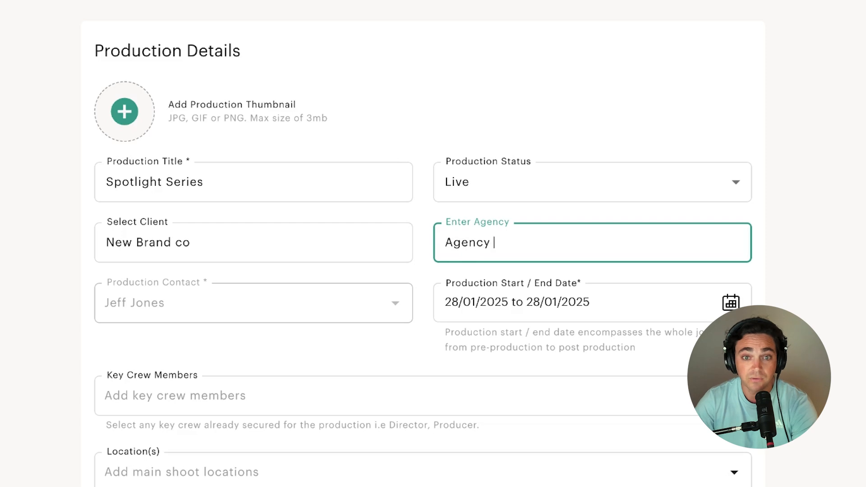
pyautogui.write('Inc')
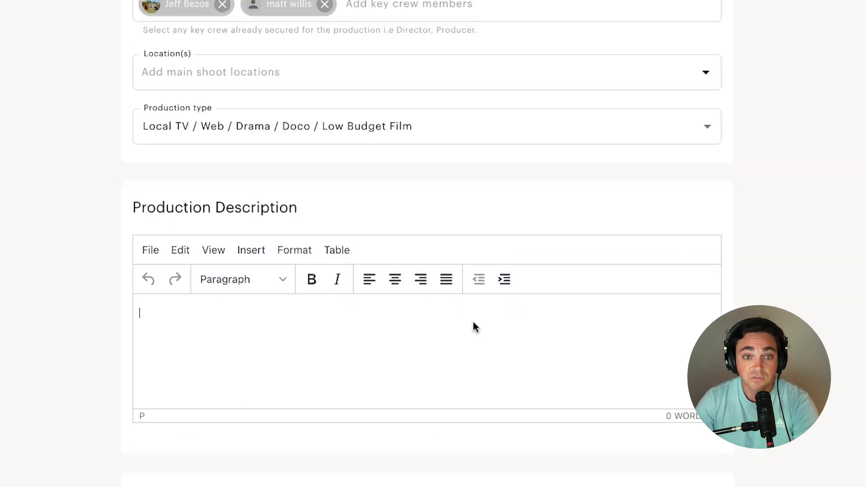
# Step: Fill the production description with the copied XYZ Digital Solutions campaign brief and set the production dates to 06/02/2025 to 20/02/2025
pyautogui.hotkey('ctrl', 'v')
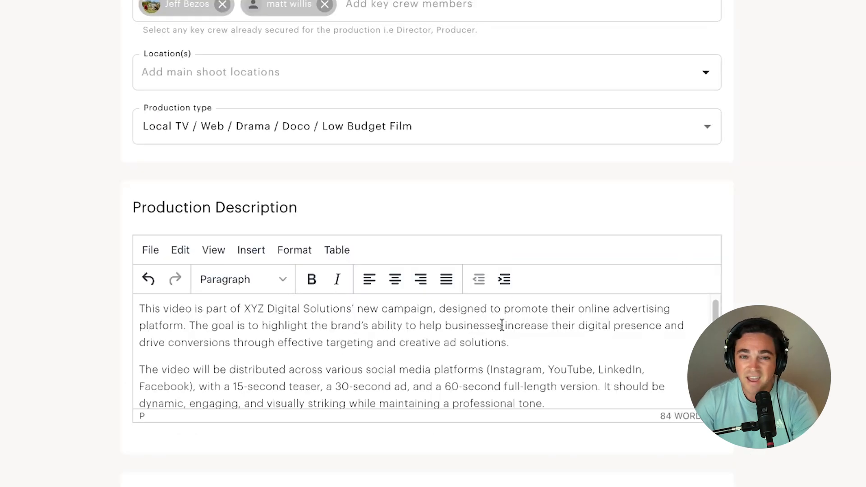
pyautogui.click(731, 303)
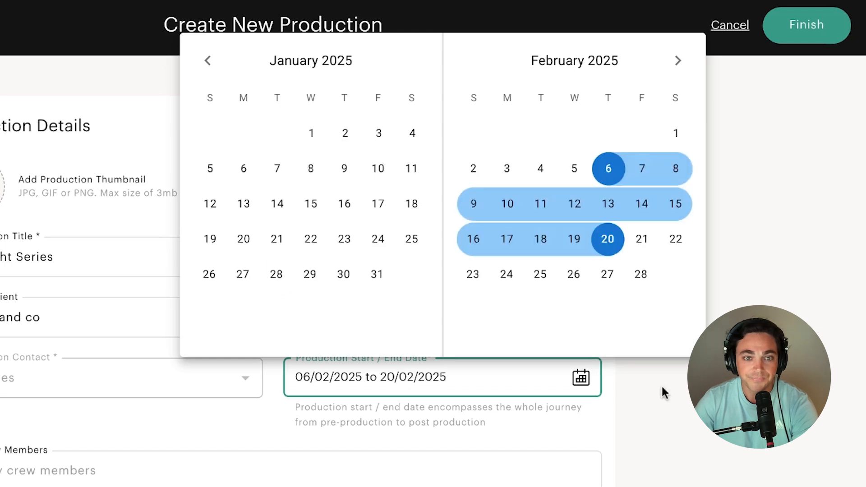
pyautogui.click(661, 385)
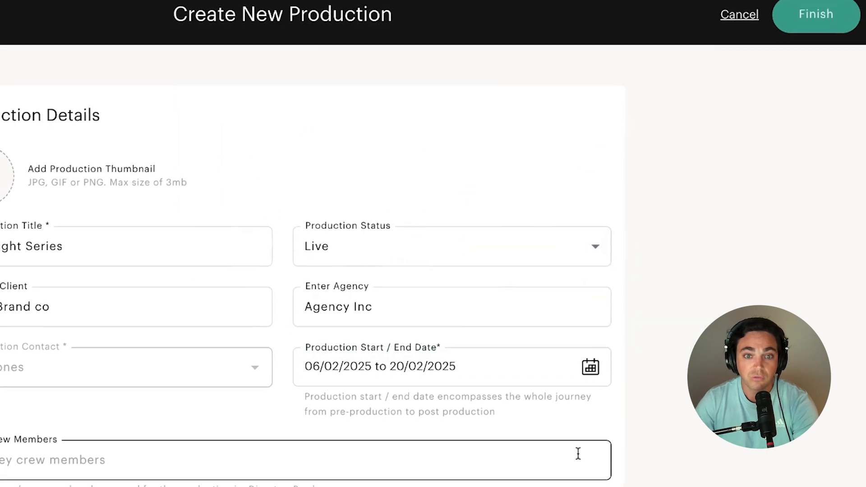
pyautogui.click(563, 467)
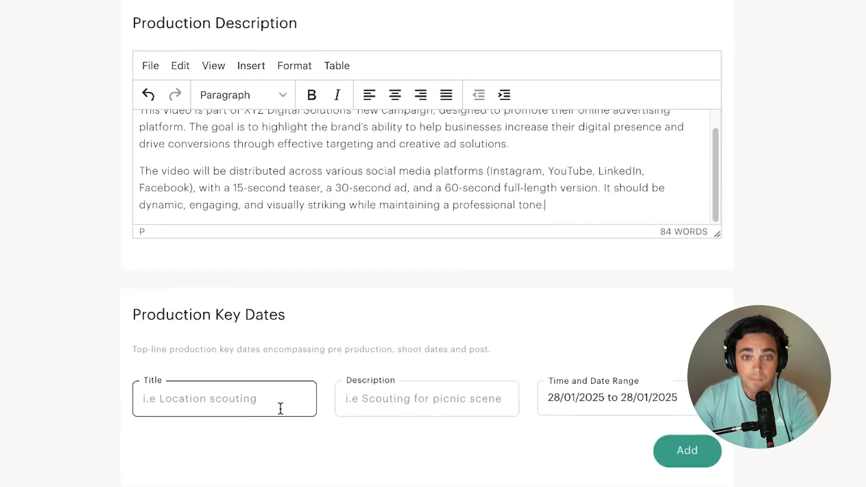
# Step: Add a production key date titled "Reccie" with the description "Scouting for beach scene" and its date range
pyautogui.click(280, 409)
pyautogui.write('Reccie')
pyautogui.click(457, 404)
pyautogui.write('Scouting for beach scene')
pyautogui.click(612, 398)
pyautogui.click(657, 275)
pyautogui.click(685, 277)
pyautogui.click(678, 462)
# Step: Add a "Shoot Day" key date described as "Day of shooting near beachside town" with its date, and finish creating the production
pyautogui.click(225, 401)
pyautogui.write('Shoot Day')
pyautogui.click(428, 405)
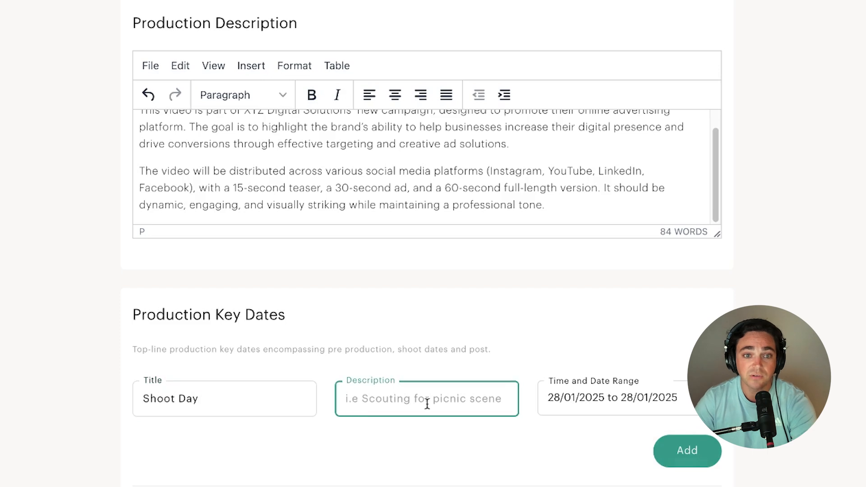
pyautogui.write('Day of shooting near beachside town')
pyautogui.click(611, 401)
pyautogui.click(717, 271)
pyautogui.click(690, 449)
pyautogui.scroll(-5, 497, 384)
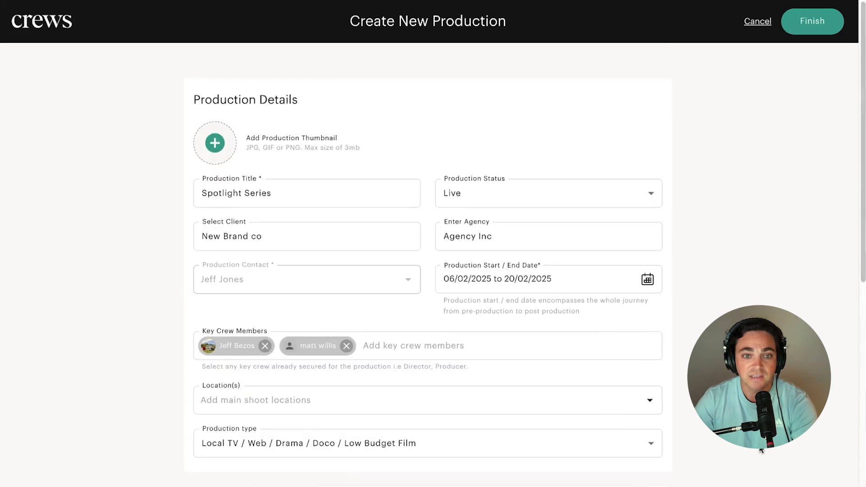
pyautogui.click(812, 29)
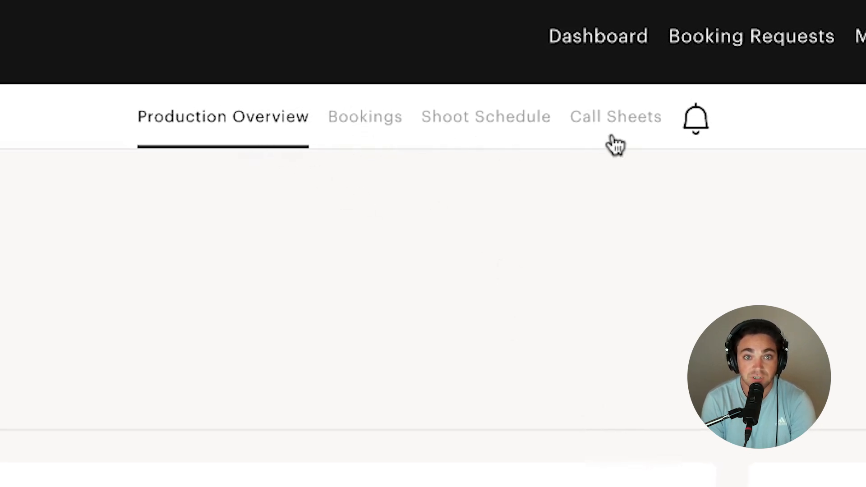
# Step: Open the production's Bookings and look through the options for building a team and the previous and saved teams
pyautogui.click(366, 142)
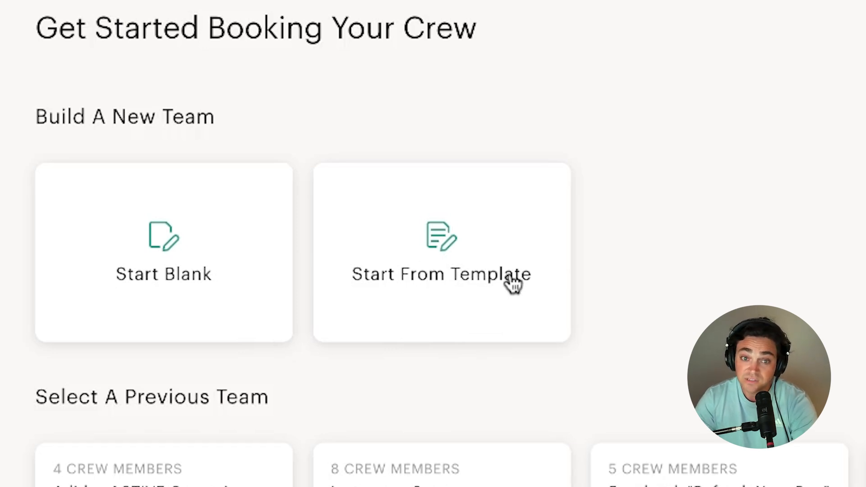
pyautogui.scroll(-2, 494, 396)
pyautogui.scroll(-5, 260, 334)
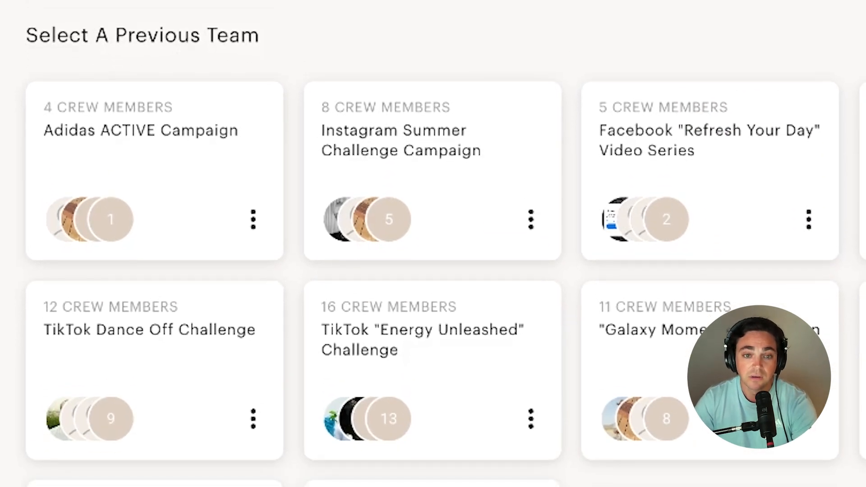
pyautogui.scroll(-9, 414, 130)
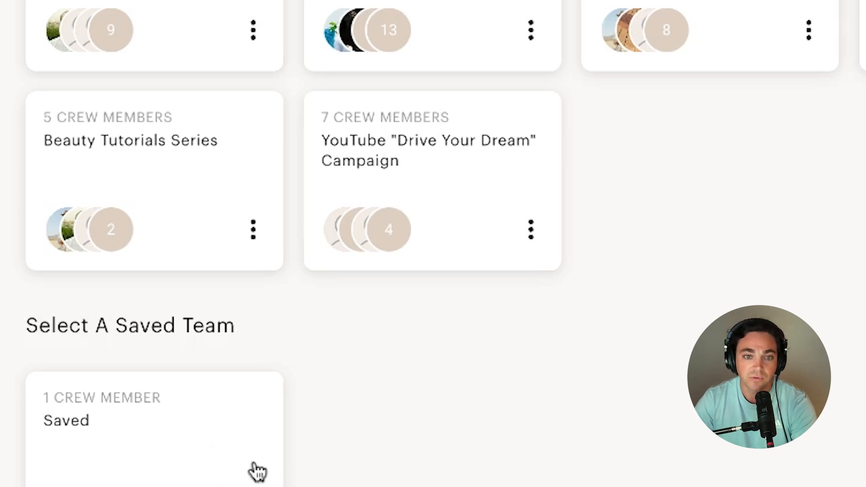
pyautogui.scroll(10, 256, 472)
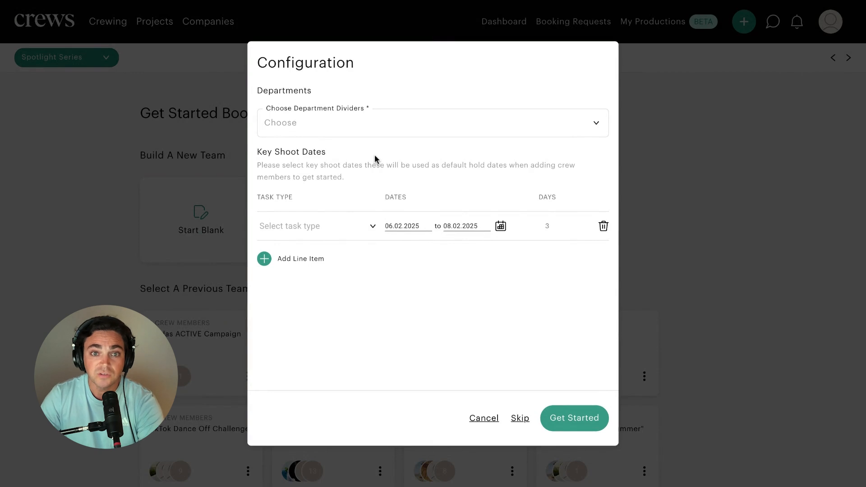
# Step: Choose Camera Department and Art Department as the new team's department dividers
pyautogui.click(352, 130)
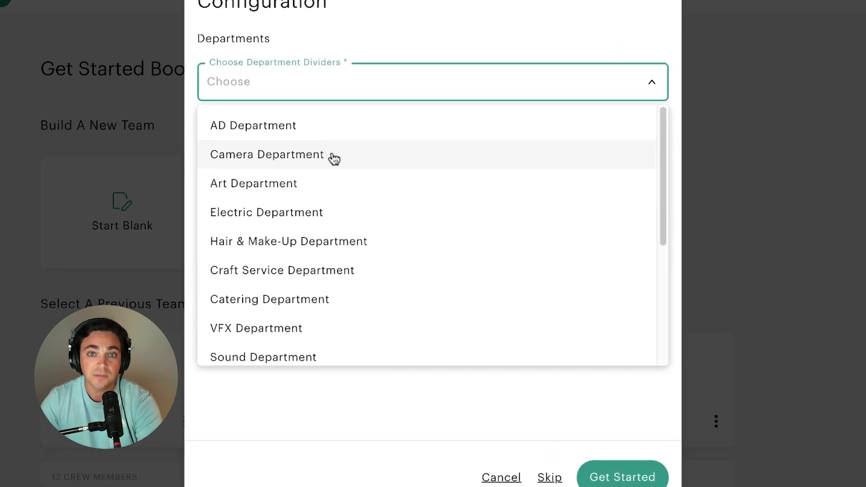
pyautogui.click(334, 158)
pyautogui.click(398, 89)
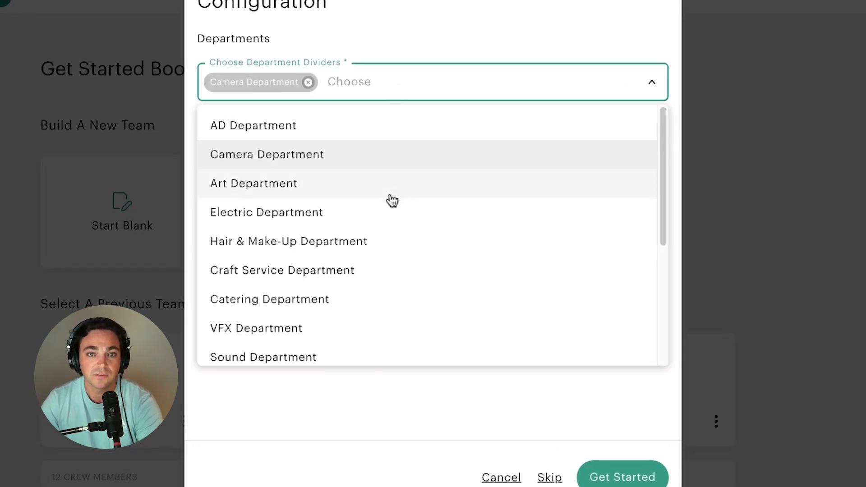
pyautogui.click(380, 193)
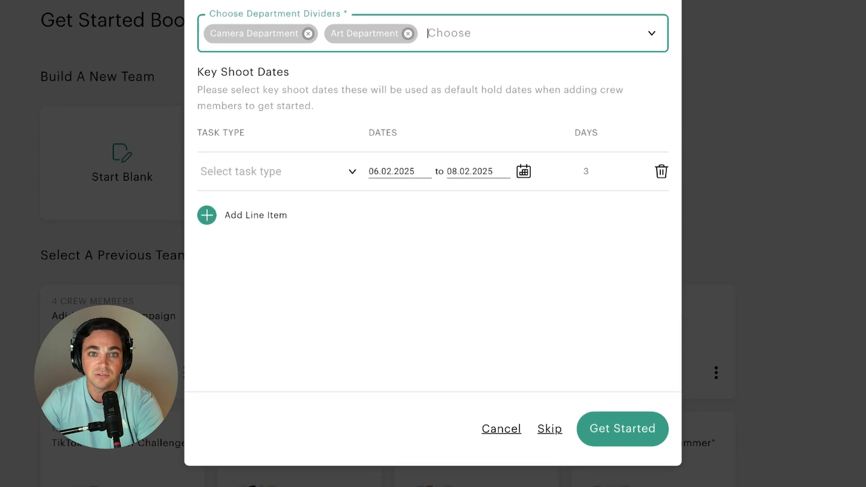
# Step: Set the first key shoot date's task type to Tech Recce and add a second line item of type Shoot Day
pyautogui.click(253, 220)
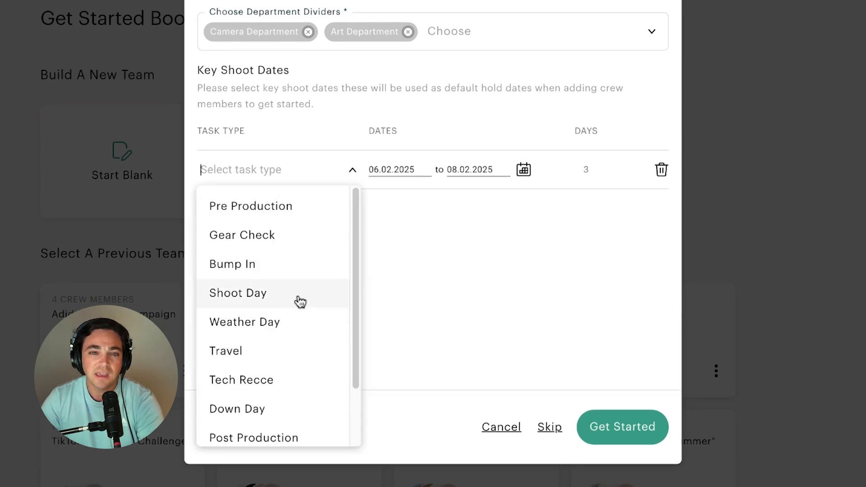
pyautogui.scroll(-1, 293, 320)
pyautogui.scroll(-1, 287, 339)
pyautogui.scroll(2, 287, 339)
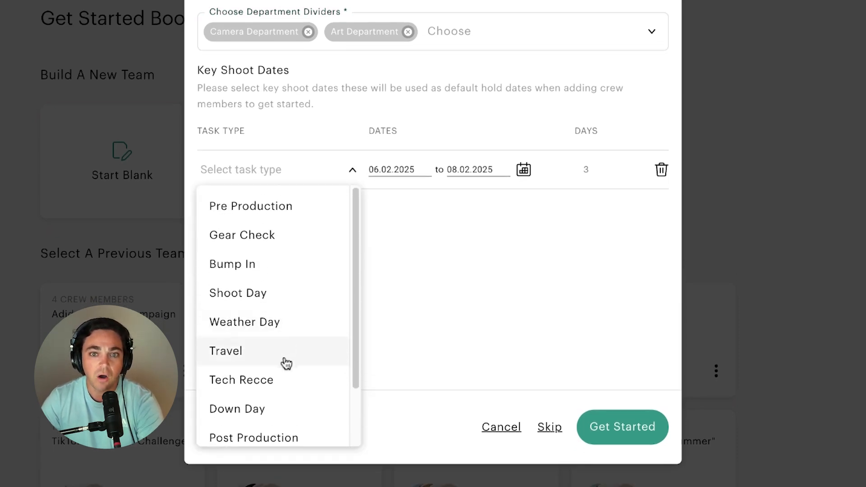
pyautogui.scroll(-1, 285, 362)
pyautogui.click(286, 352)
pyautogui.click(261, 214)
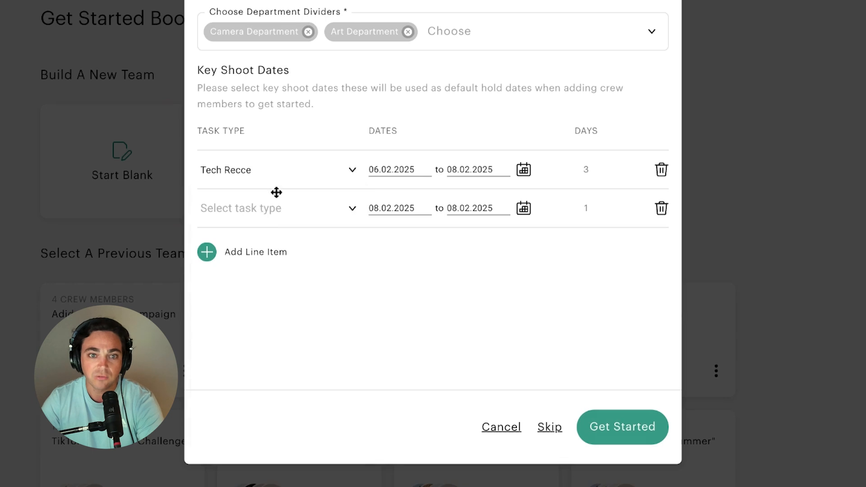
pyautogui.click(274, 209)
pyautogui.click(281, 334)
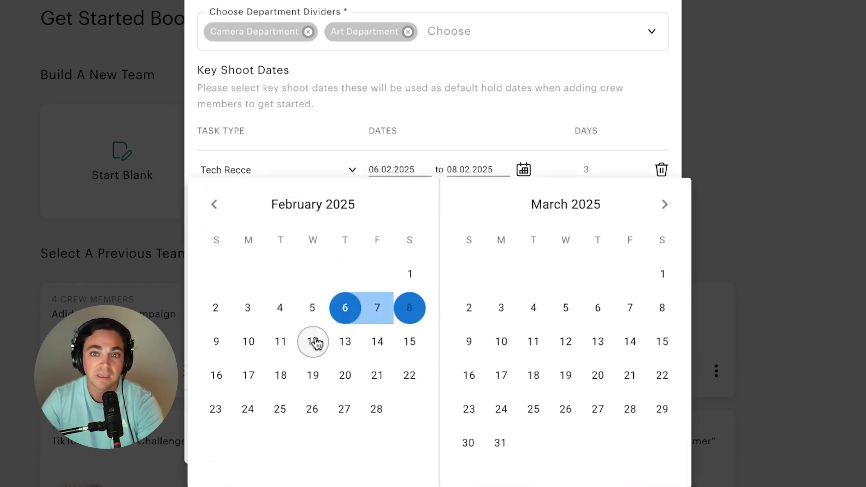
# Step: Date the Tech Recce 12.02.2025 and the Shoot Day 13.02.2025 to 14.02.2025, and get started with this configuration
pyautogui.click(315, 342)
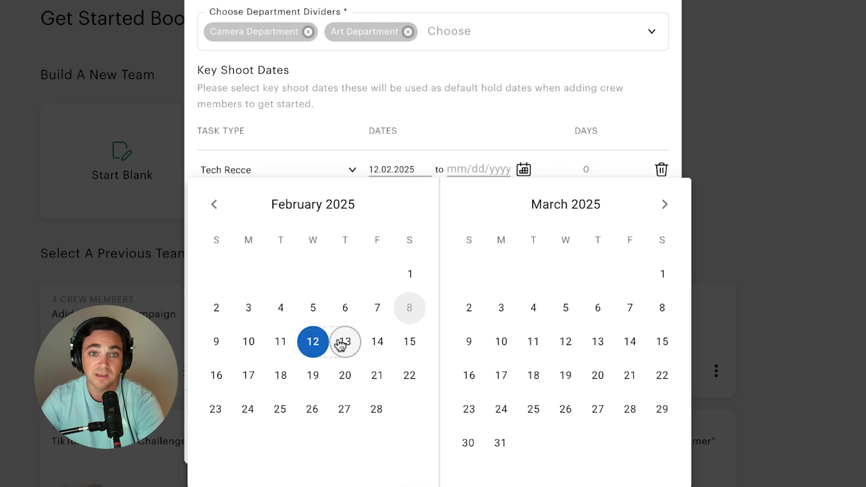
pyautogui.click(313, 342)
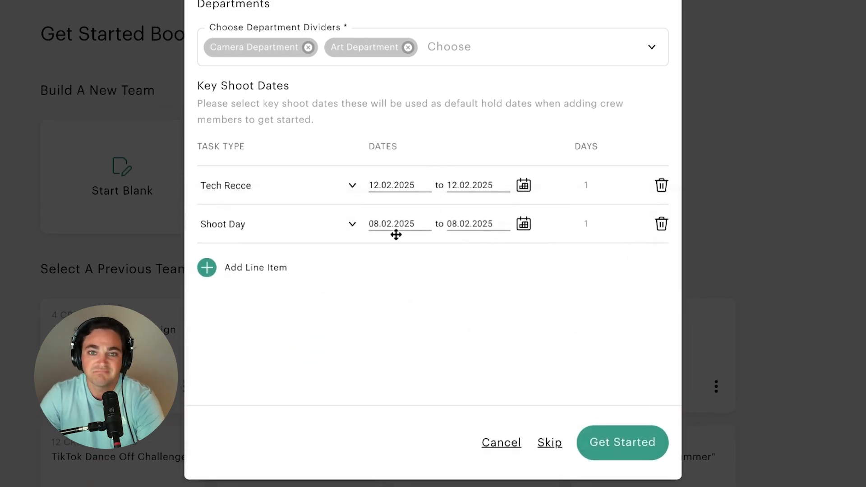
pyautogui.click(395, 229)
pyautogui.click(347, 192)
pyautogui.click(376, 191)
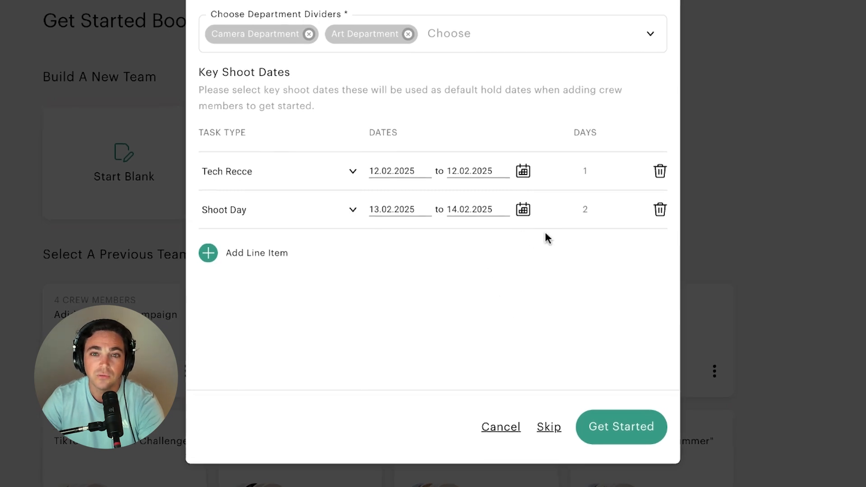
pyautogui.click(574, 418)
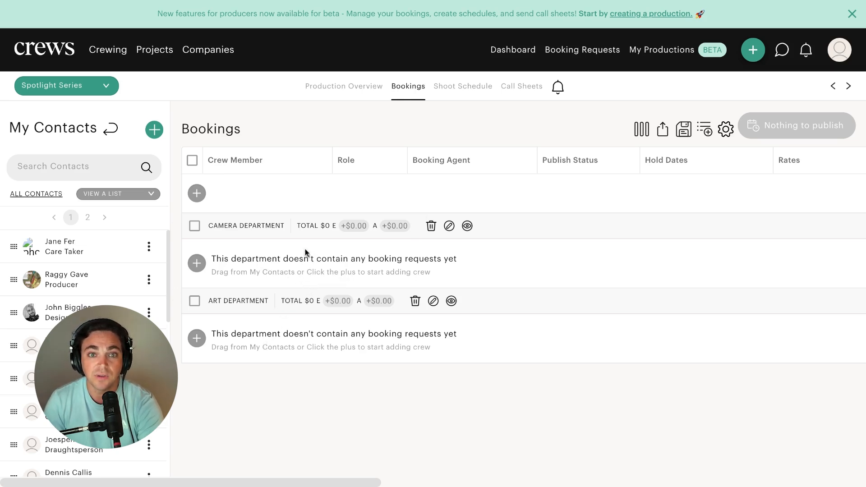
# Step: Add an empty booking to both the Camera and Art departments and set the camera booking's role to Cinematographer
pyautogui.click(198, 265)
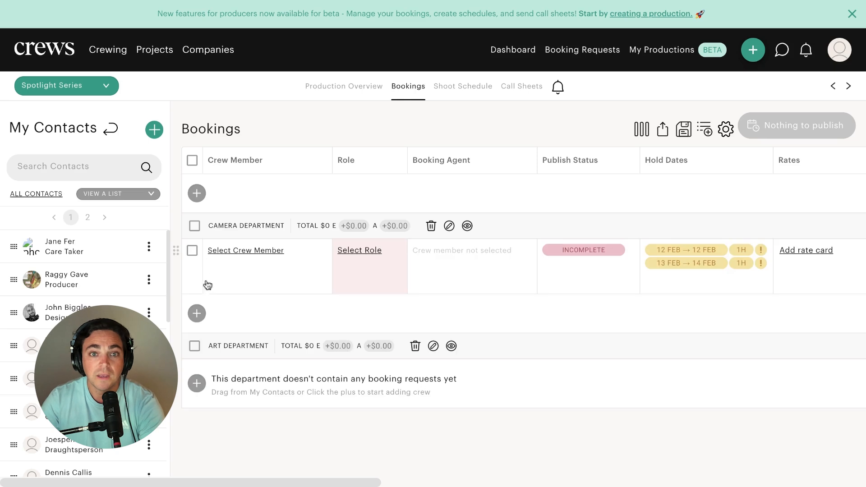
pyautogui.click(203, 388)
pyautogui.click(375, 252)
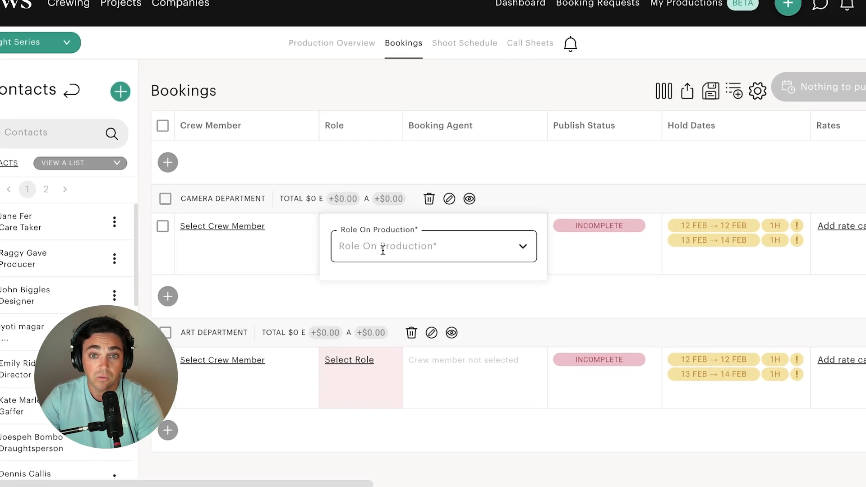
pyautogui.click(390, 271)
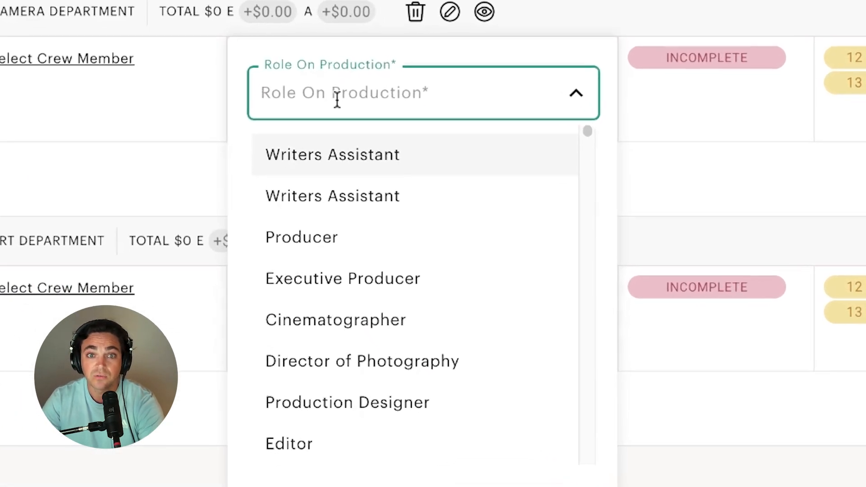
pyautogui.write('cin')
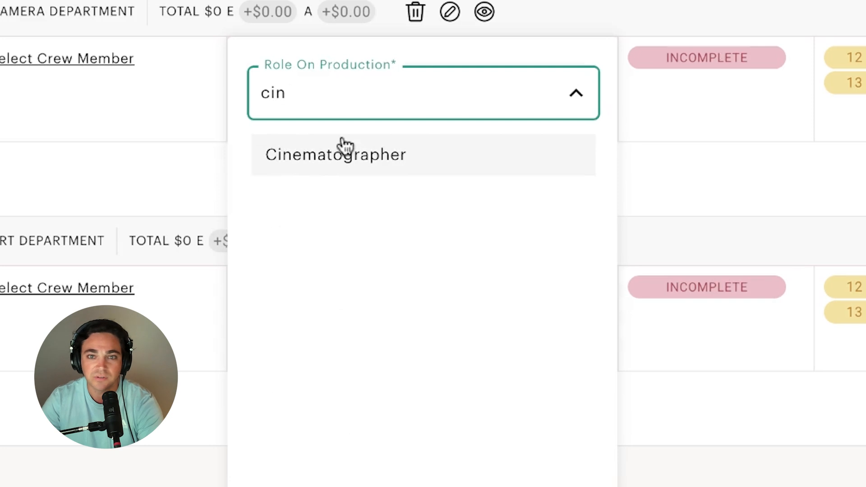
pyautogui.click(340, 145)
# Step: Set the Art Department booking's role to Art Director and assign a crew member to an empty booking
pyautogui.click(289, 291)
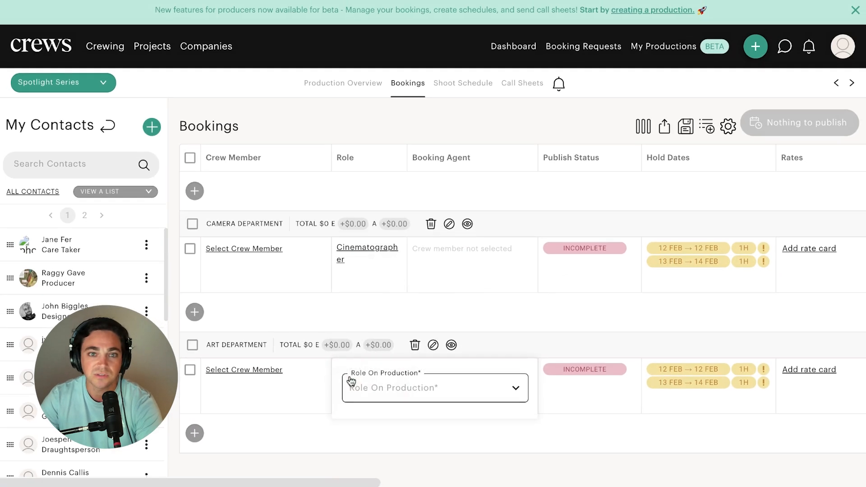
pyautogui.click(415, 389)
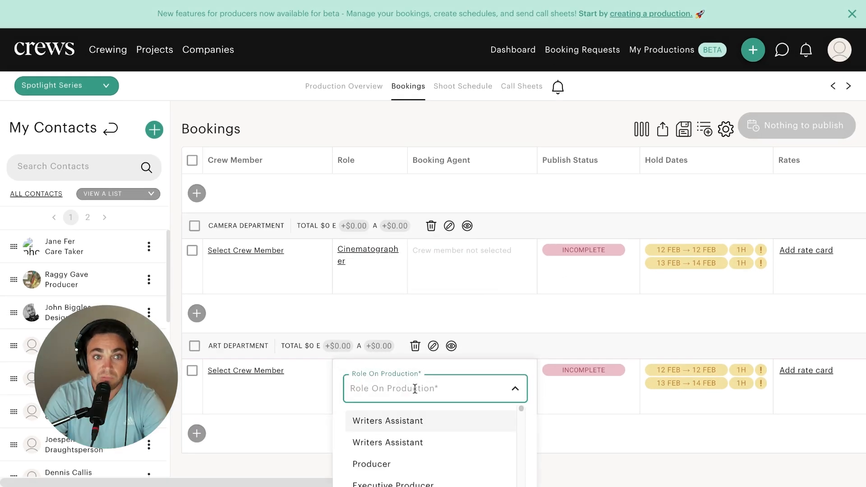
pyautogui.write('art')
pyautogui.click(402, 422)
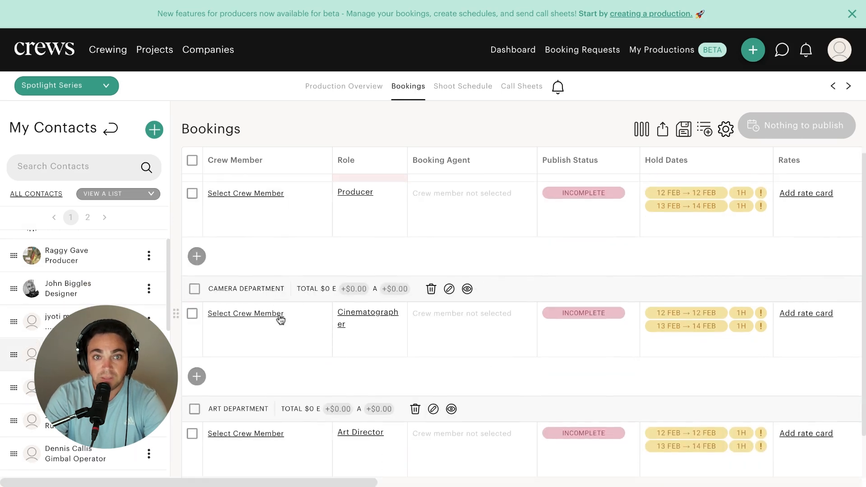
pyautogui.click(275, 241)
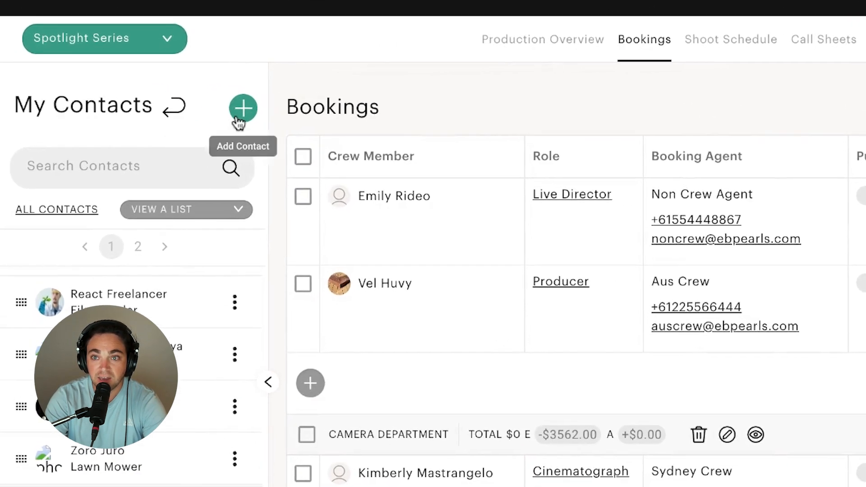
# Step: Examine the Add Contact form for the existing Crews profile search and the fields for creating a new contact
pyautogui.click(241, 113)
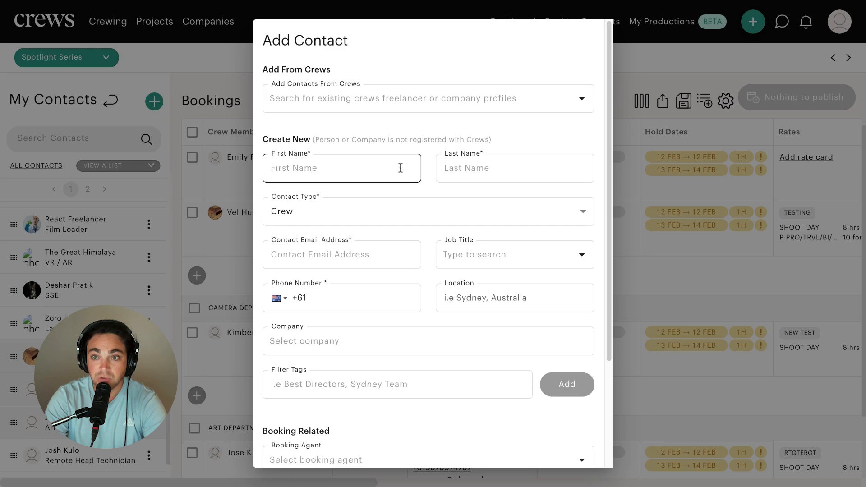
pyautogui.click(423, 98)
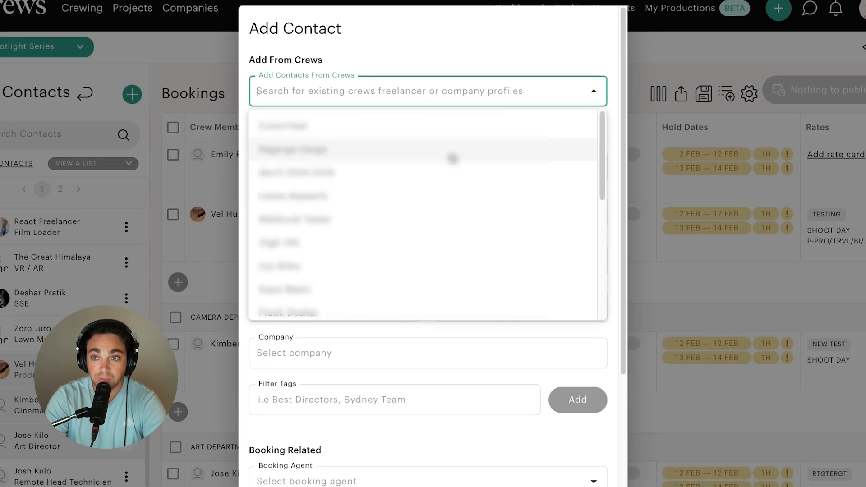
pyautogui.scroll(-3, 445, 175)
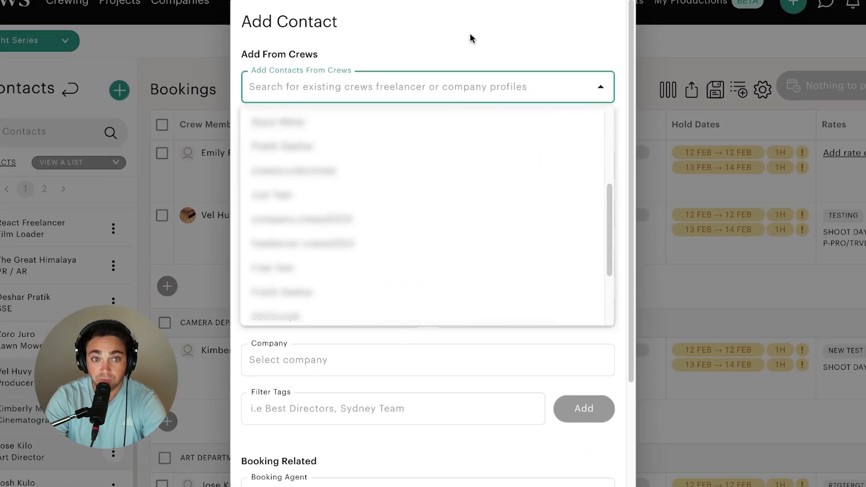
pyautogui.click(470, 35)
pyautogui.scroll(-1, 473, 130)
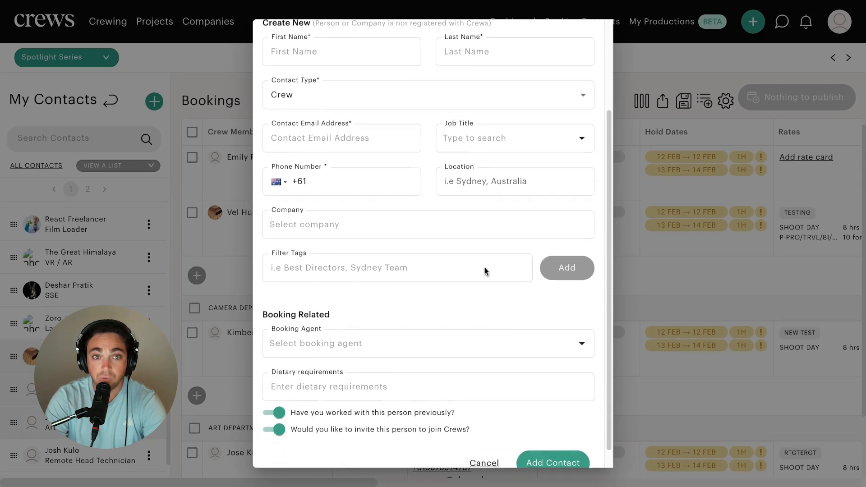
pyautogui.scroll(-1, 485, 270)
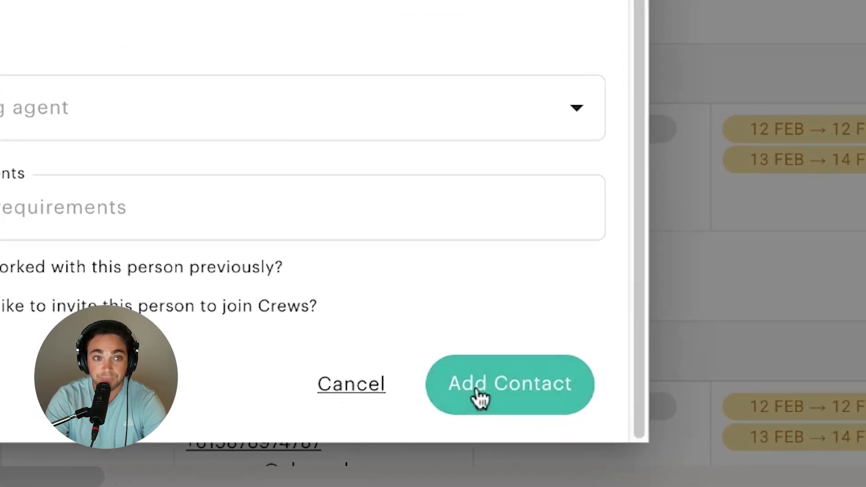
pyautogui.click(368, 397)
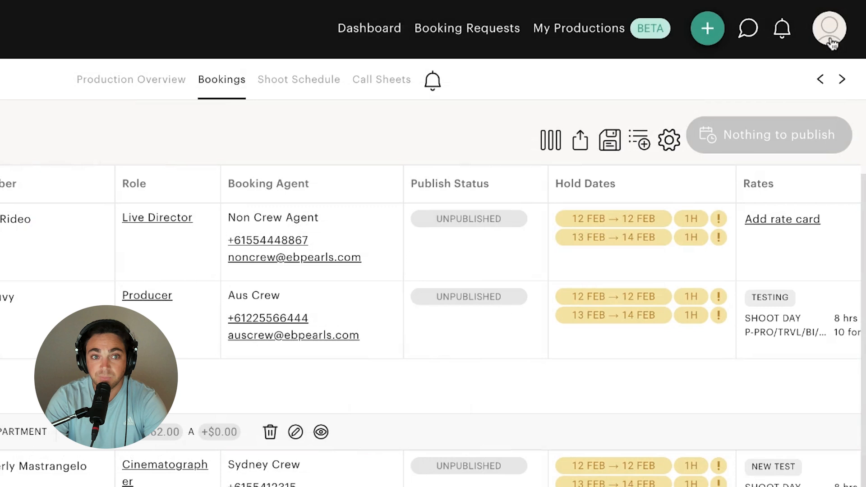
# Step: Open the full My Contacts page and review the form it offers for adding a contact
pyautogui.click(833, 43)
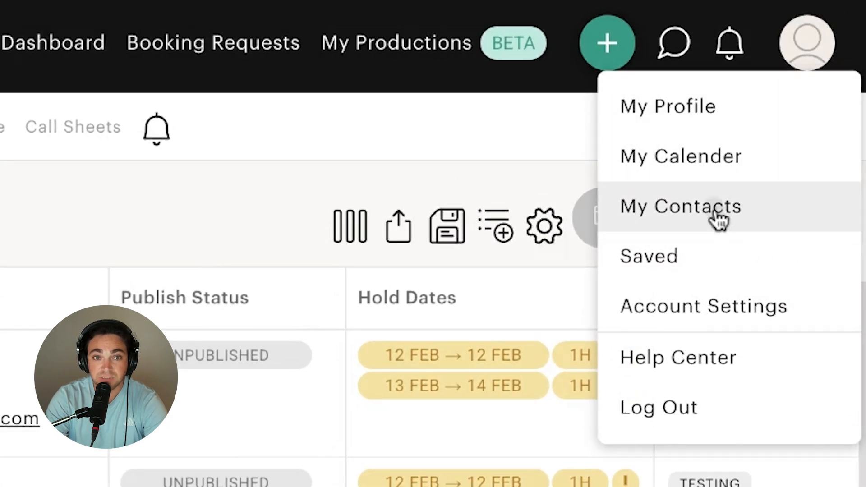
pyautogui.click(719, 220)
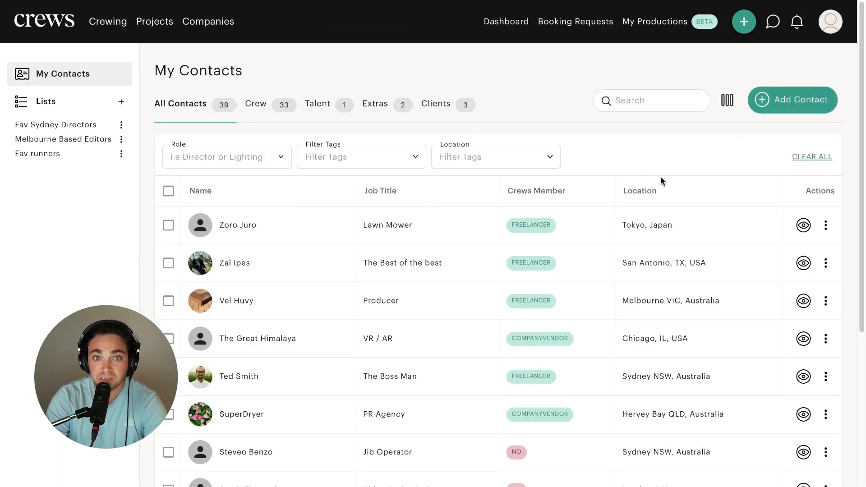
pyautogui.click(762, 101)
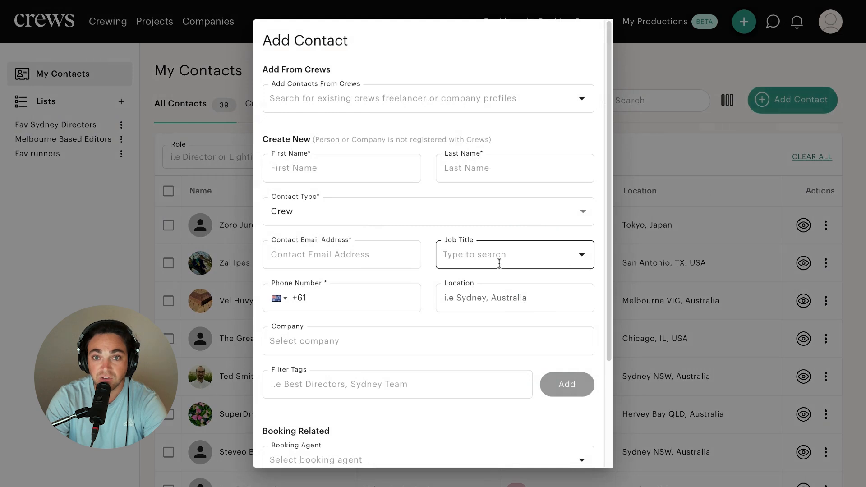
pyautogui.scroll(-4, 490, 253)
pyautogui.click(657, 139)
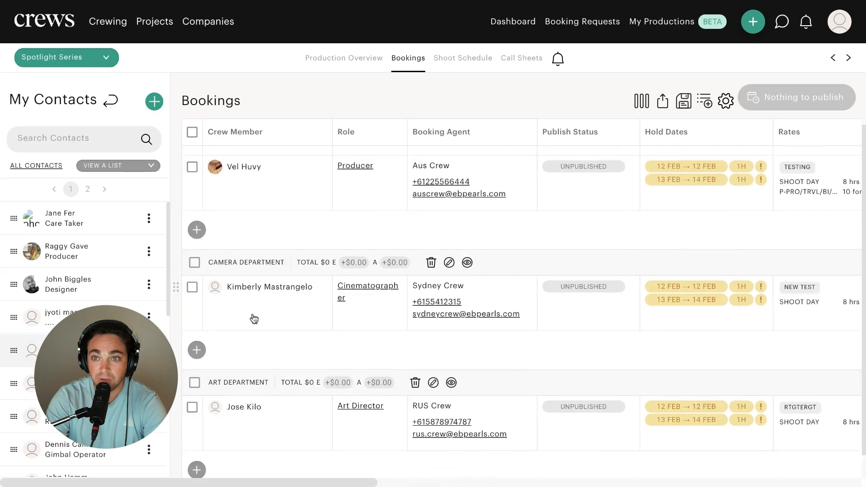
# Step: Add the Designer contact to the Art Department above the Art Director, and move that department above the Camera Department
pyautogui.moveTo(16, 286); pyautogui.dragTo(581, 439)
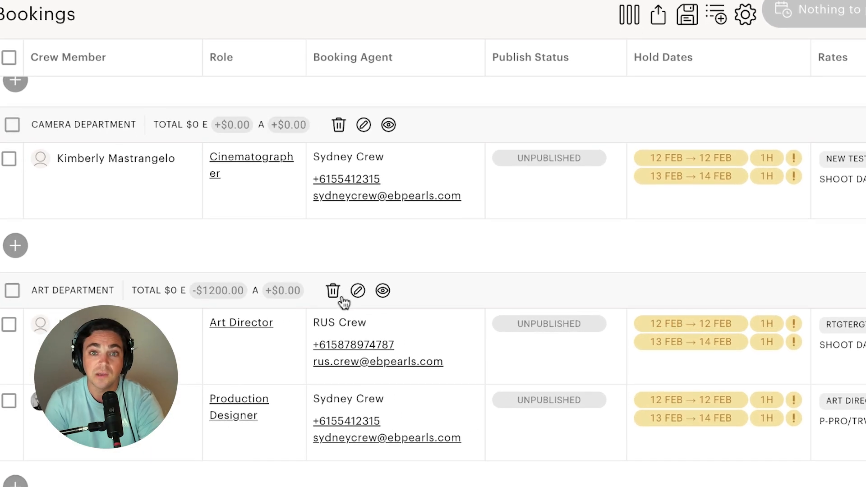
pyautogui.moveTo(118, 338); pyautogui.dragTo(118, 411)
pyautogui.moveTo(107, 118); pyautogui.dragTo(103, 129)
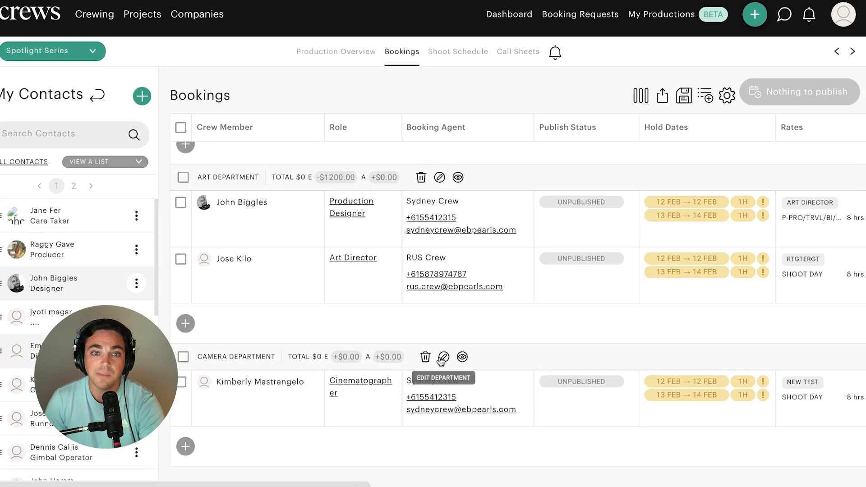
# Step: View the Camera Department's edit options and the configuration settings of the bookings sheet
pyautogui.click(442, 358)
pyautogui.click(449, 229)
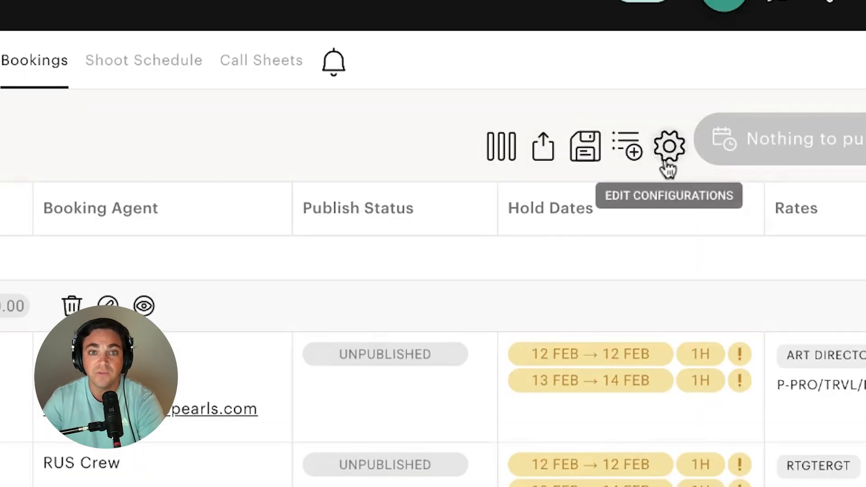
pyautogui.click(667, 163)
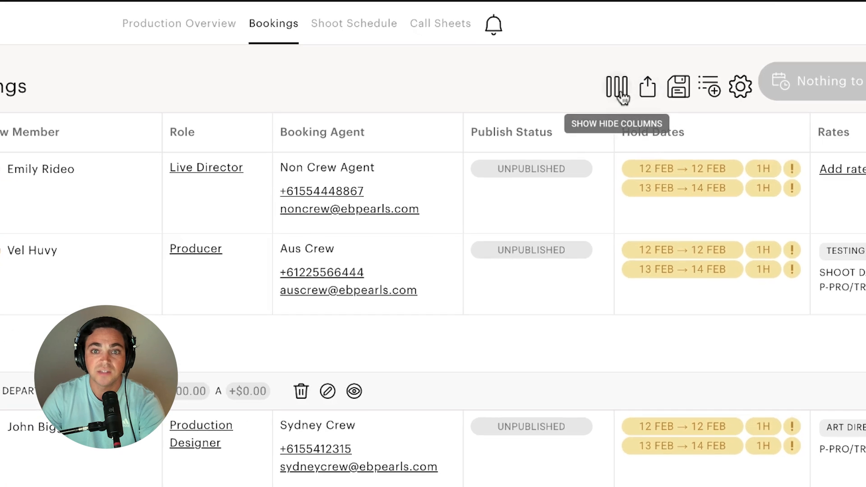
# Step: Hide the Compliance, File Uploads and Dietary Requirements columns, and place Hold Dates before Booking Agent and Rates before Published Status
pyautogui.click(618, 90)
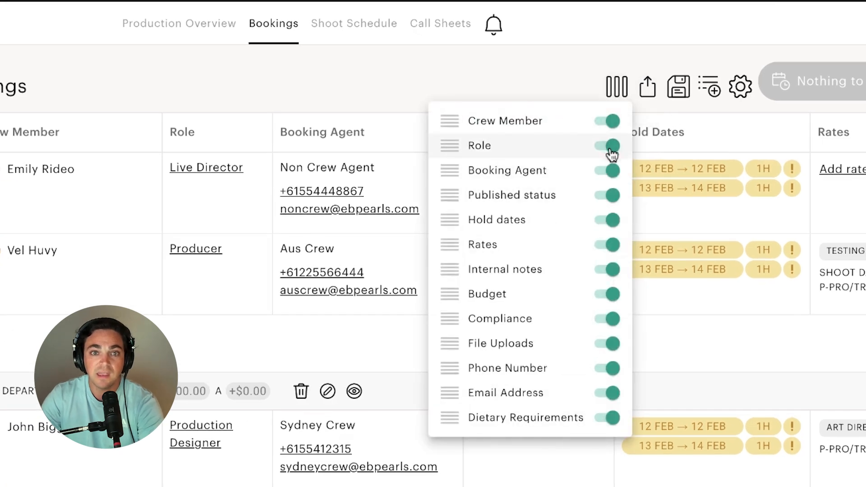
pyautogui.click(615, 321)
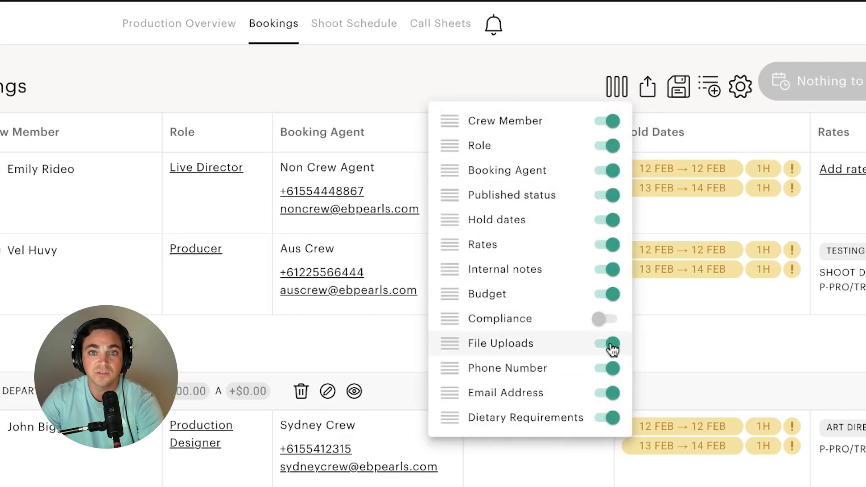
pyautogui.click(613, 347)
pyautogui.click(608, 422)
pyautogui.moveTo(451, 246); pyautogui.dragTo(452, 174)
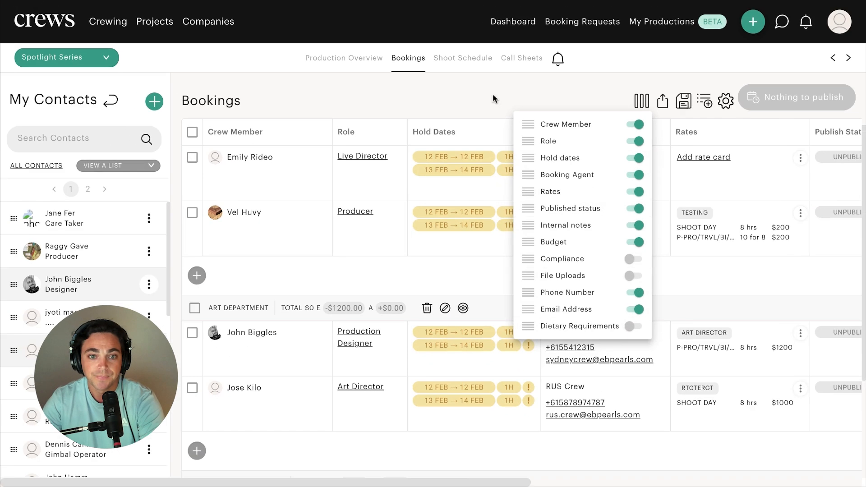
pyautogui.click(400, 80)
# Step: Open the Production Designer booking's hold dates and examine the Tech Recce's task type, flexible and date options
pyautogui.scroll(-2, 373, 280)
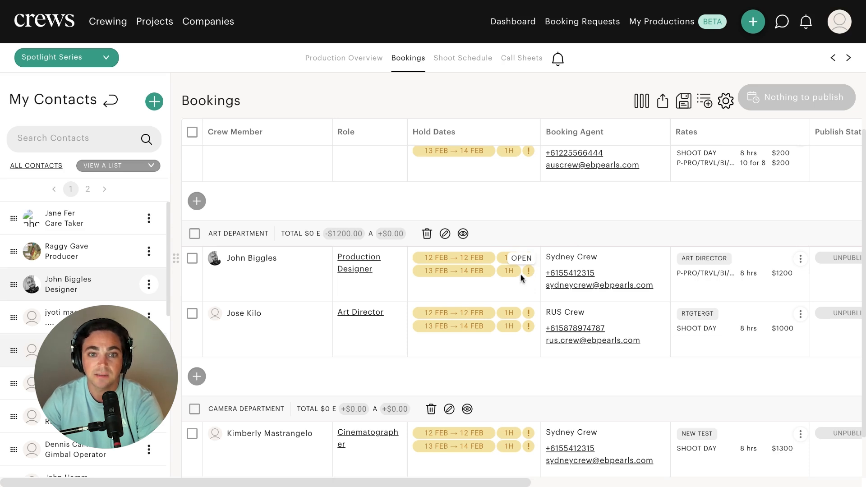
pyautogui.click(492, 274)
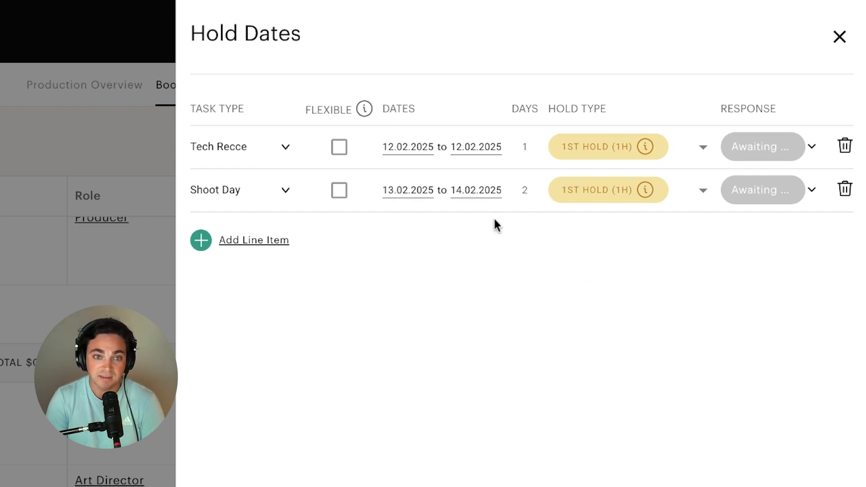
pyautogui.click(286, 147)
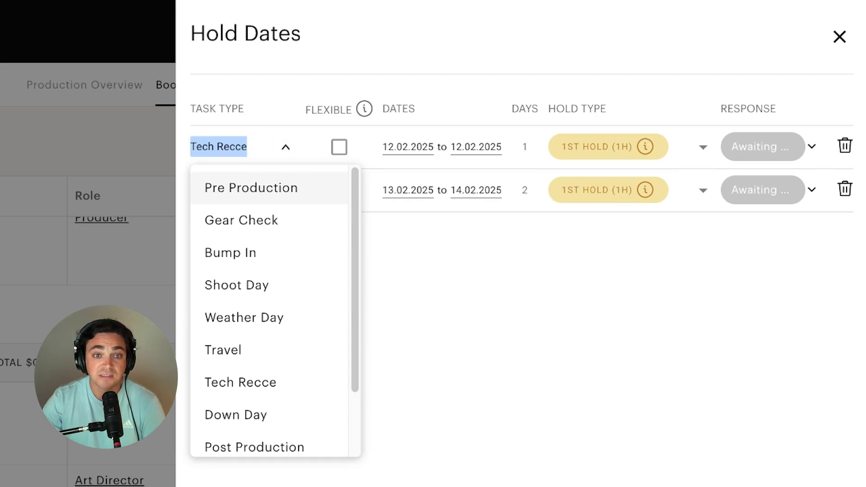
pyautogui.click(478, 269)
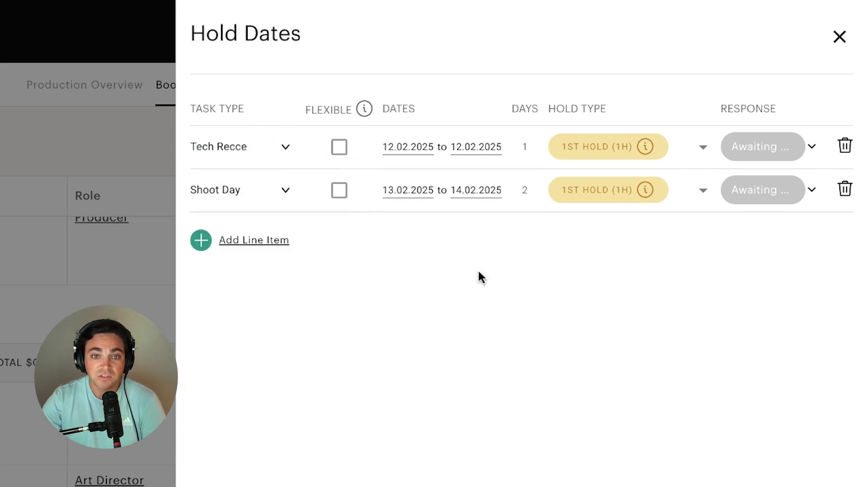
pyautogui.click(339, 148)
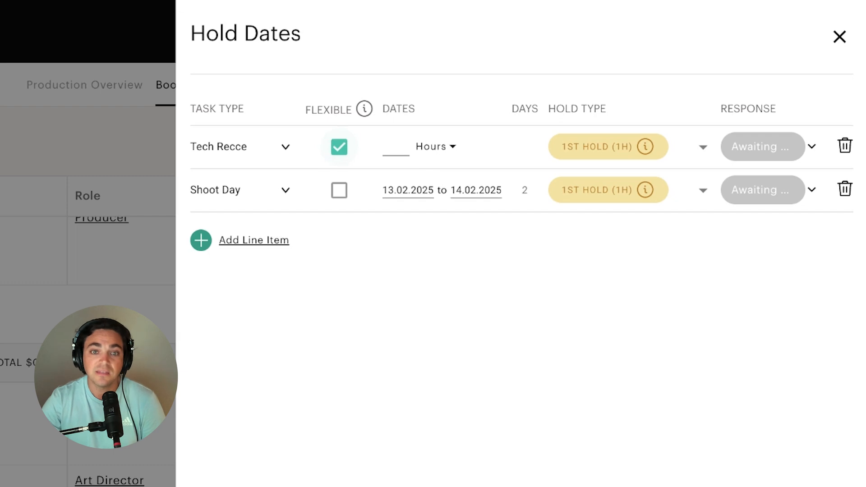
pyautogui.click(339, 149)
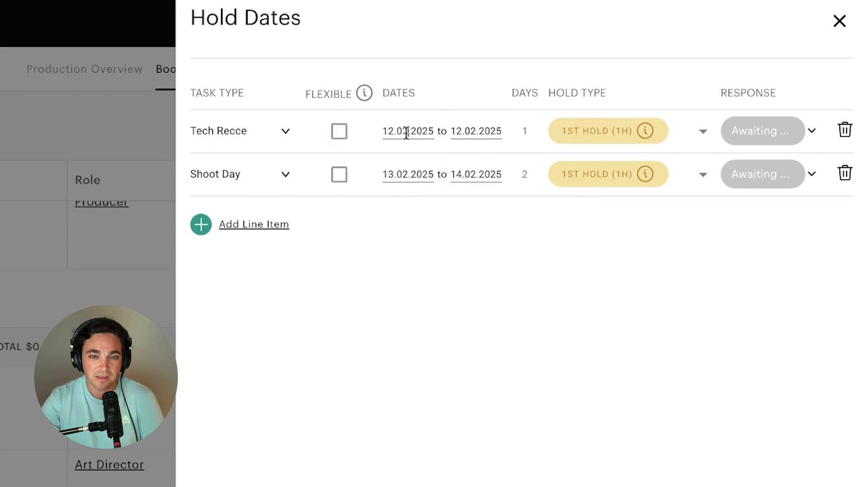
pyautogui.click(407, 148)
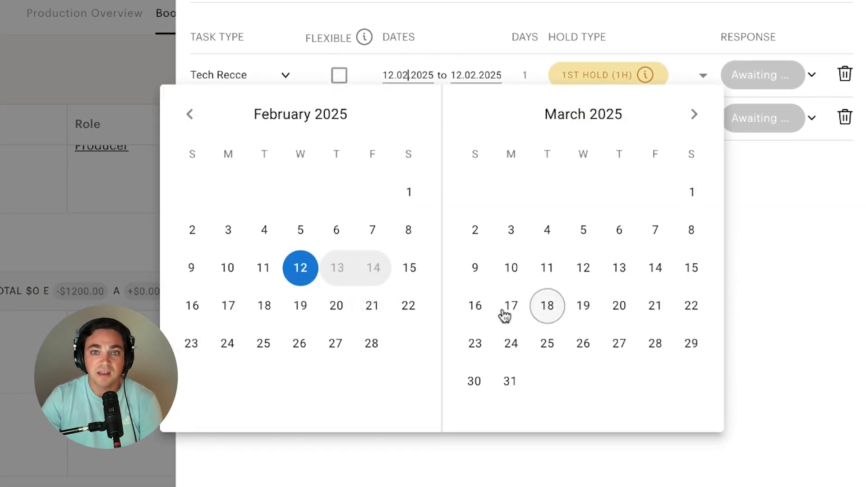
pyautogui.click(776, 271)
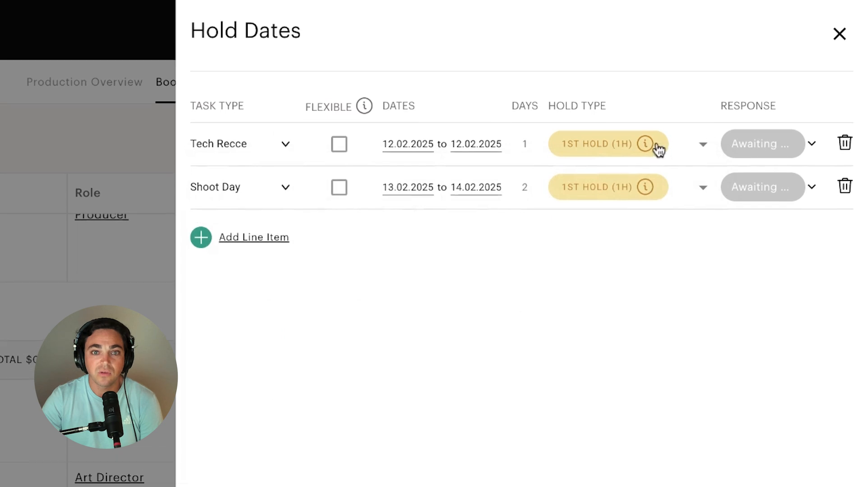
# Step: Choose 1st Hold (1H) as the Tech Recce's hold type and mark the Tech Recce and Shoot Day responses as Accepted
pyautogui.click(656, 76)
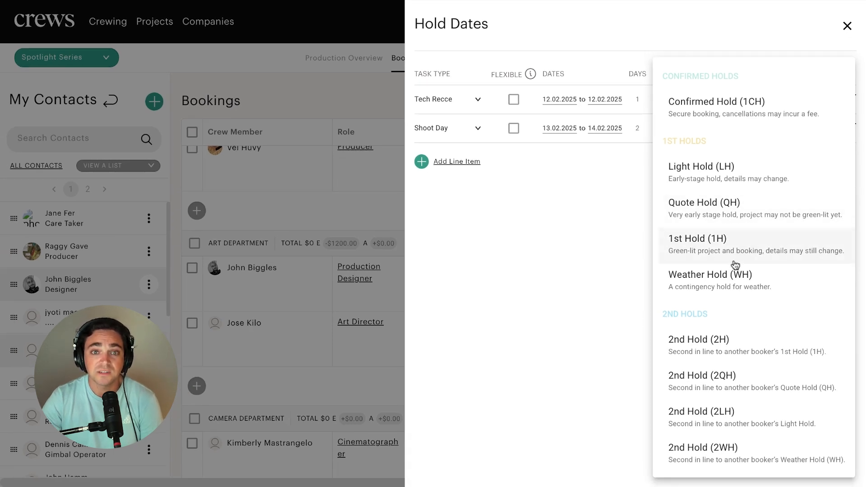
pyautogui.click(734, 233)
pyautogui.click(808, 97)
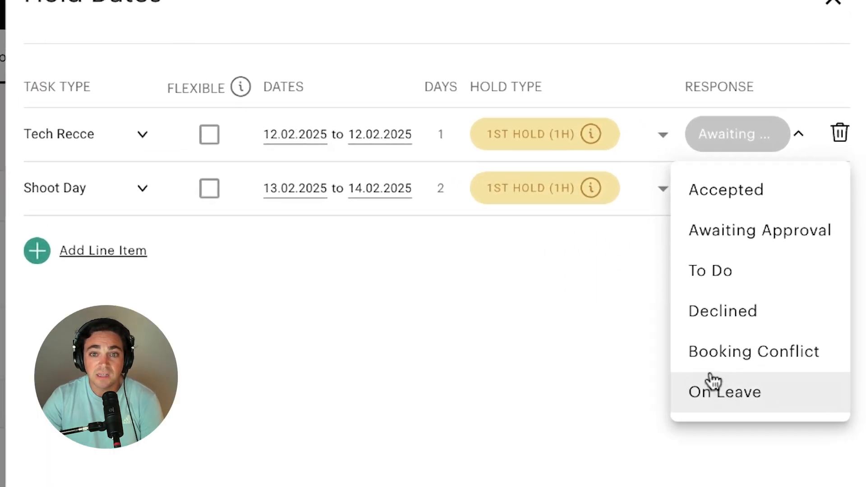
pyautogui.click(766, 197)
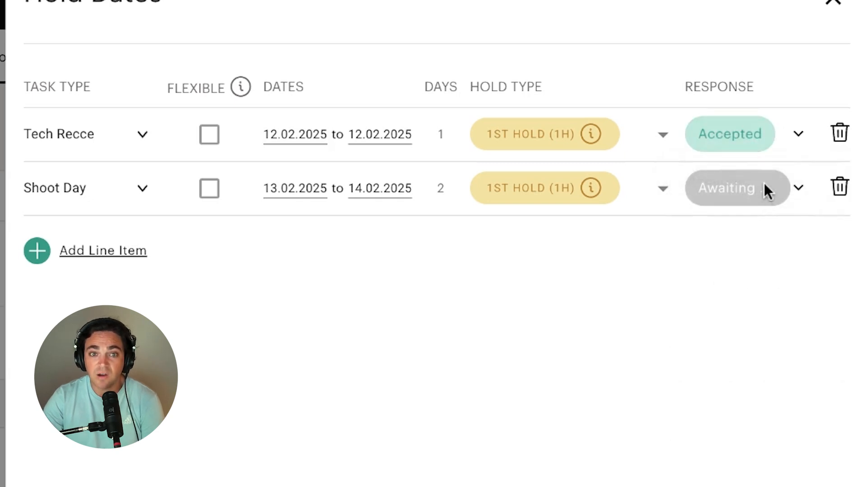
pyautogui.click(760, 189)
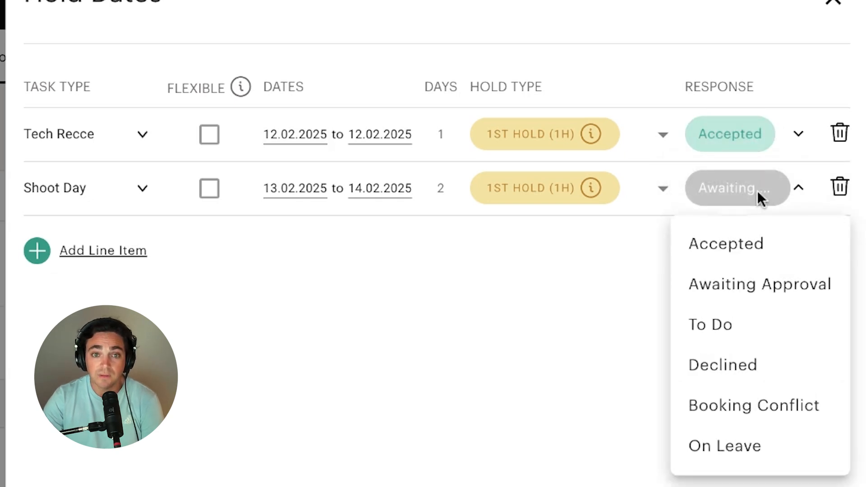
pyautogui.click(768, 254)
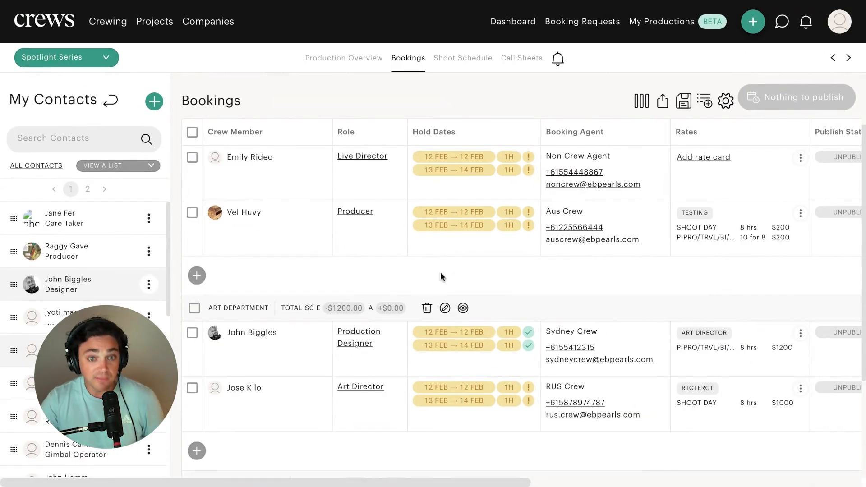
# Step: Title the Producer booking's rate card Producer
pyautogui.click(167, 151)
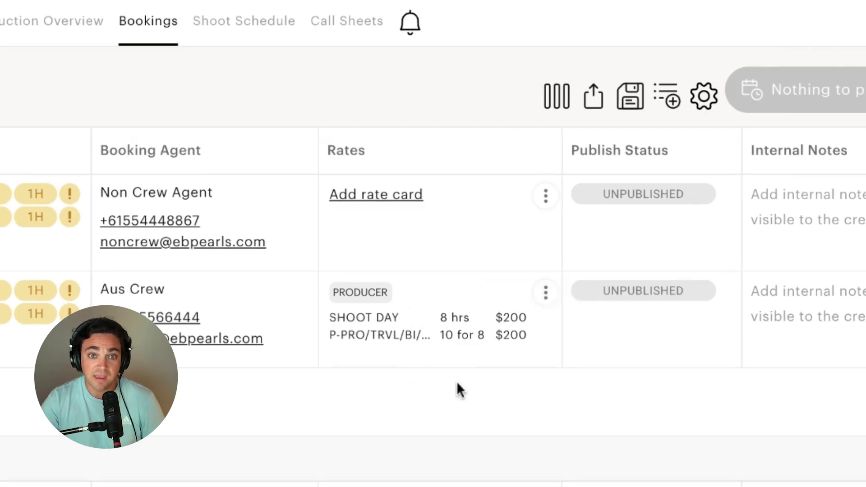
# Step: Open the Production Designer booking's Art Director rate card, review its details and rates, and return to the bookings table
pyautogui.click(545, 293)
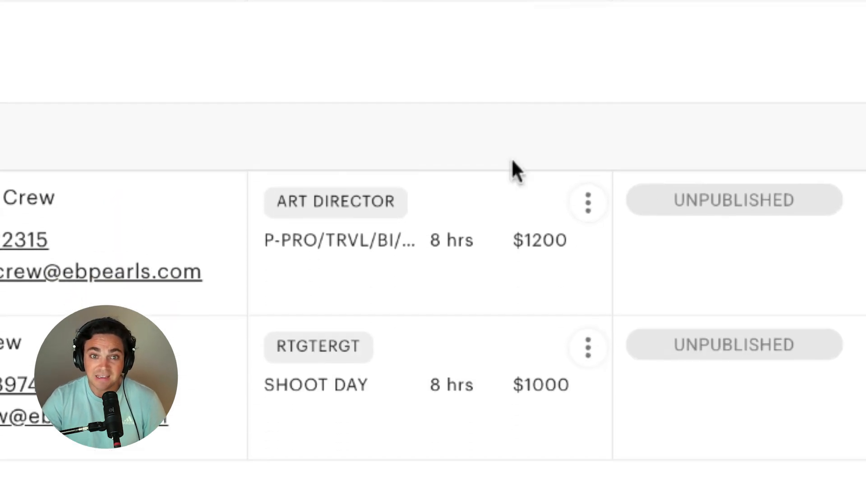
pyautogui.click(529, 450)
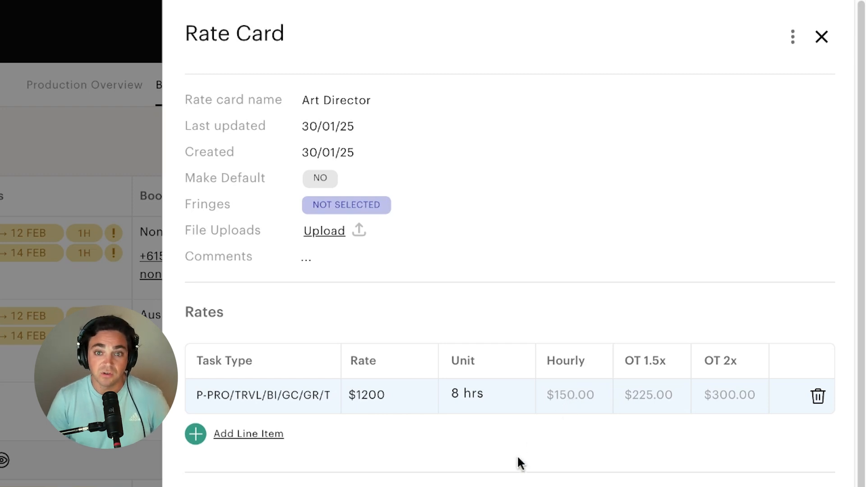
pyautogui.click(29, 261)
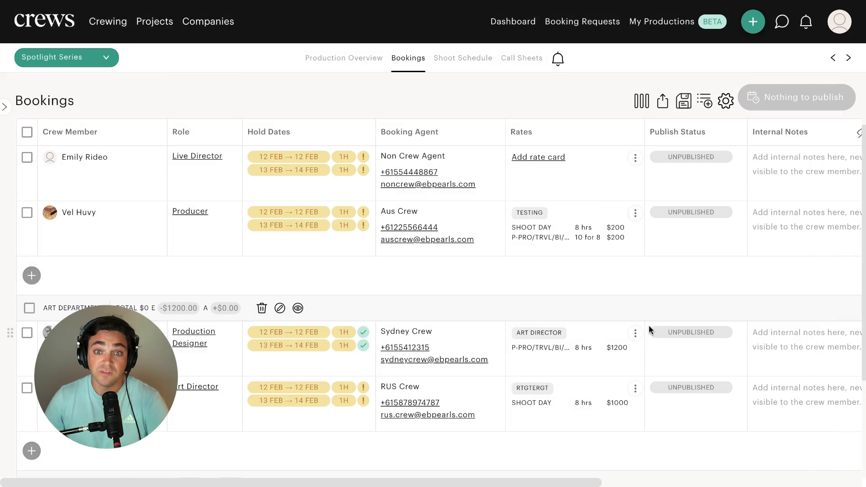
pyautogui.scroll(-3, 649, 325)
pyautogui.scroll(2, 644, 322)
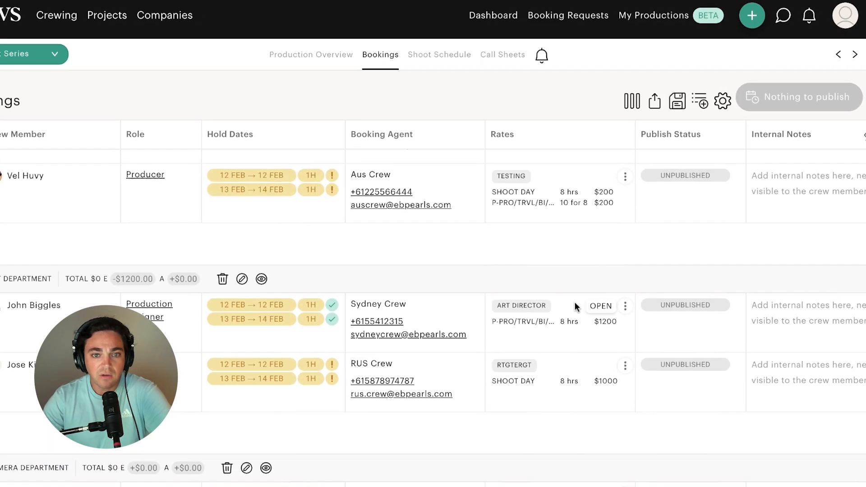
pyautogui.scroll(2, 576, 302)
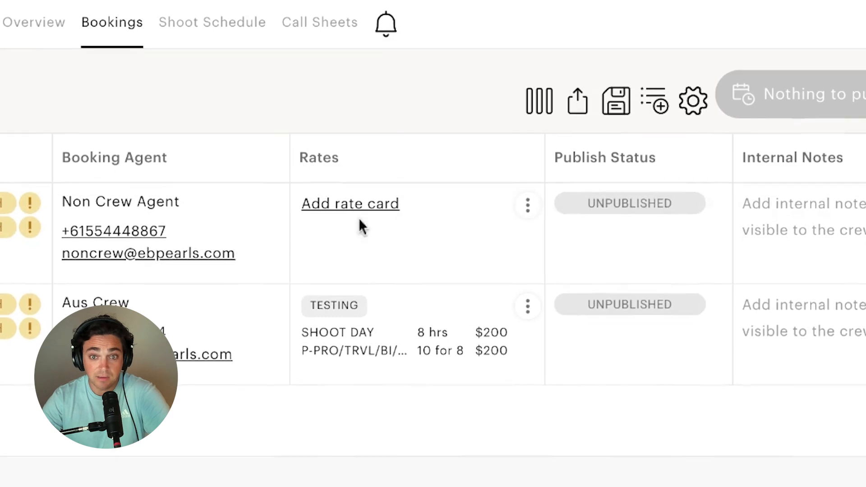
# Step: Create a standard rate card for the Live Director, set as default with AUS UNION fringes, with P-PRO/TRVL/BI/GC/GR/T and SHOOT DAY lines
pyautogui.click(350, 206)
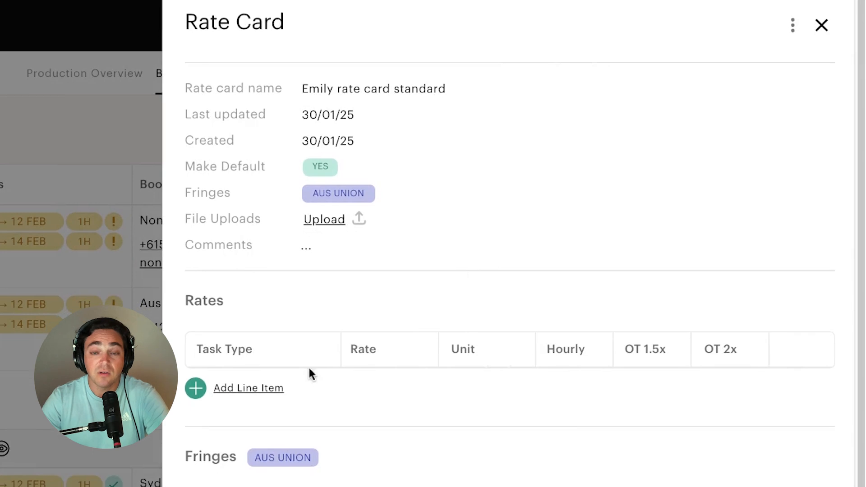
pyautogui.click(273, 326)
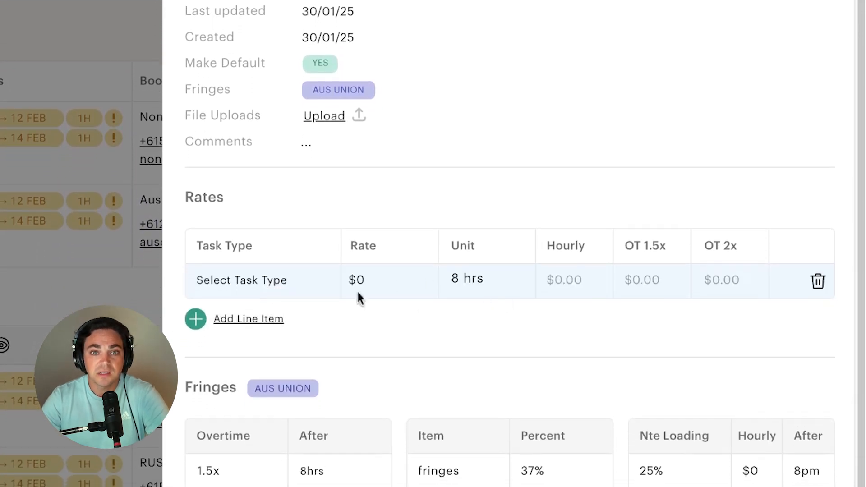
pyautogui.click(305, 293)
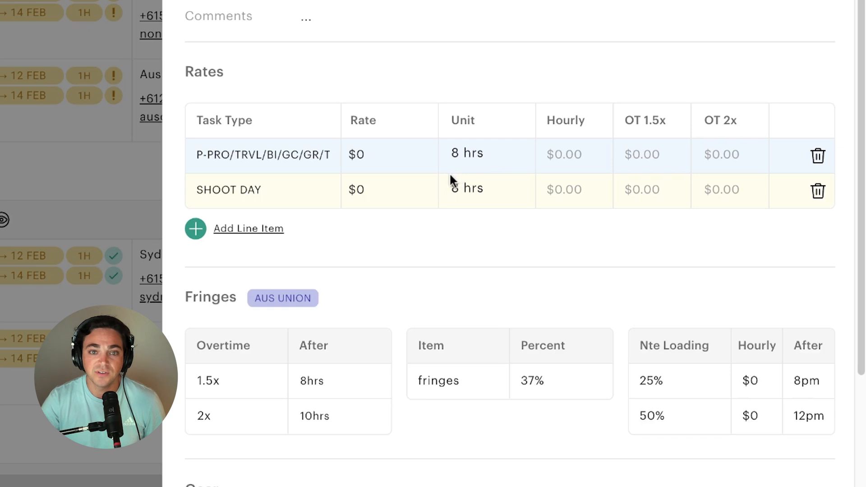
# Step: Set the rate card's P-PRO/TRVL/BI/GC/GR/T rate to $1000 and its SHOOT DAY rate to $2000
pyautogui.click(375, 161)
pyautogui.doubleClick(376, 160)
pyautogui.write('100')
pyautogui.write('000')
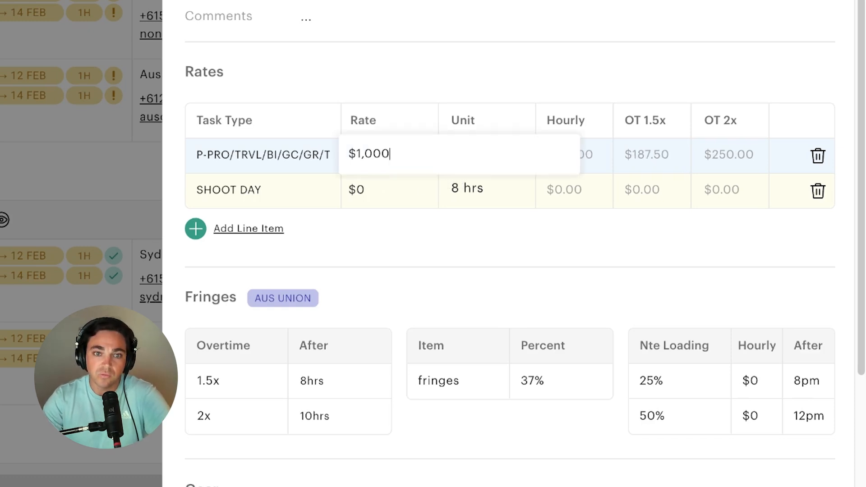
pyautogui.click(454, 109)
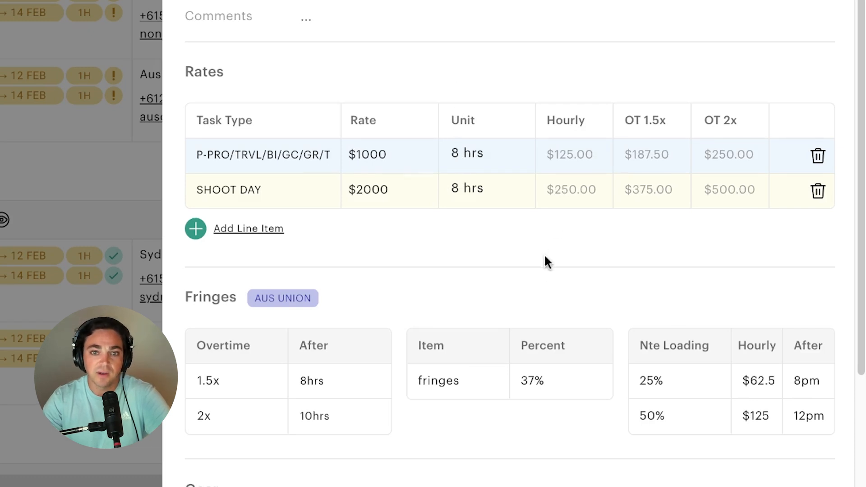
# Step: Add a Camera gear item described as "Camera with lens" at $500 for 1 day, with Gear inclusive set to No
pyautogui.scroll(-2, 540, 269)
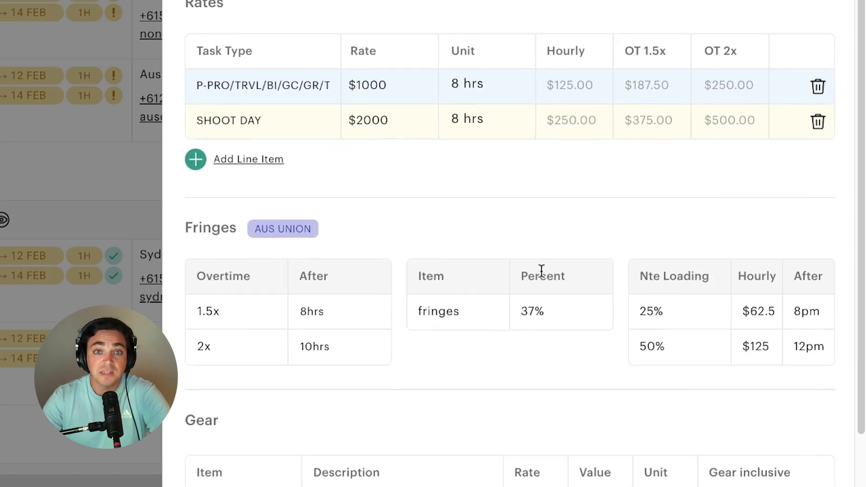
pyautogui.scroll(-1, 540, 271)
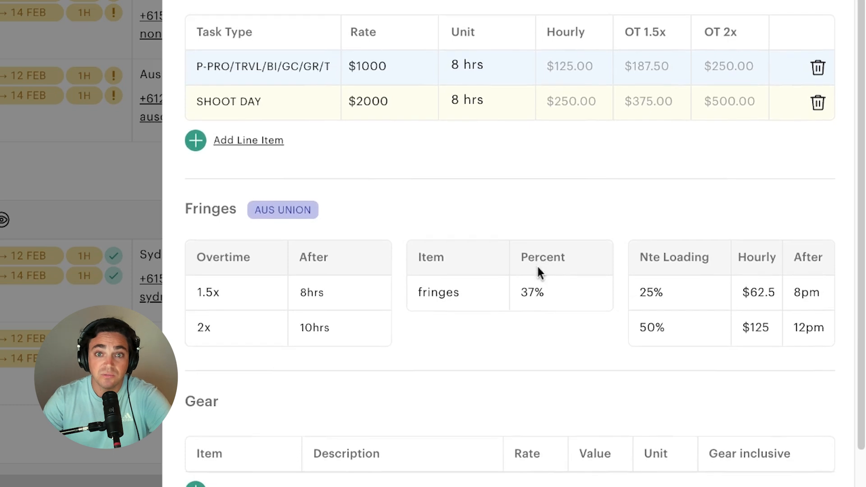
pyautogui.scroll(-1, 539, 272)
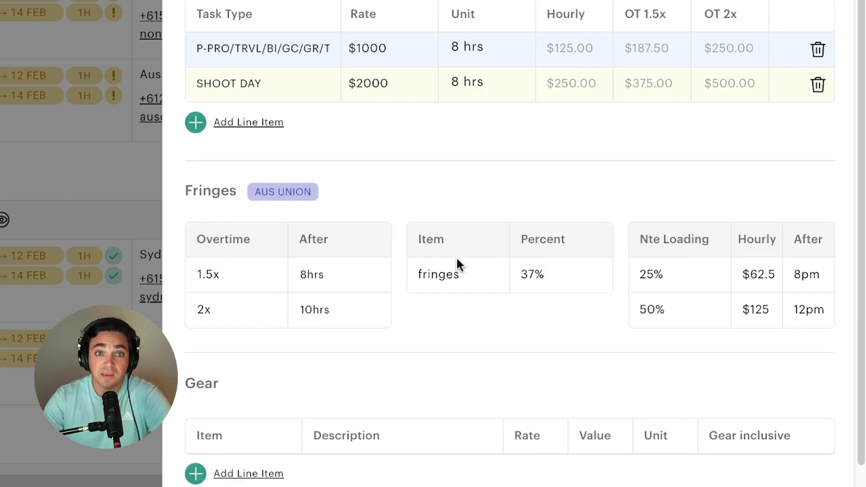
pyautogui.scroll(-1, 457, 264)
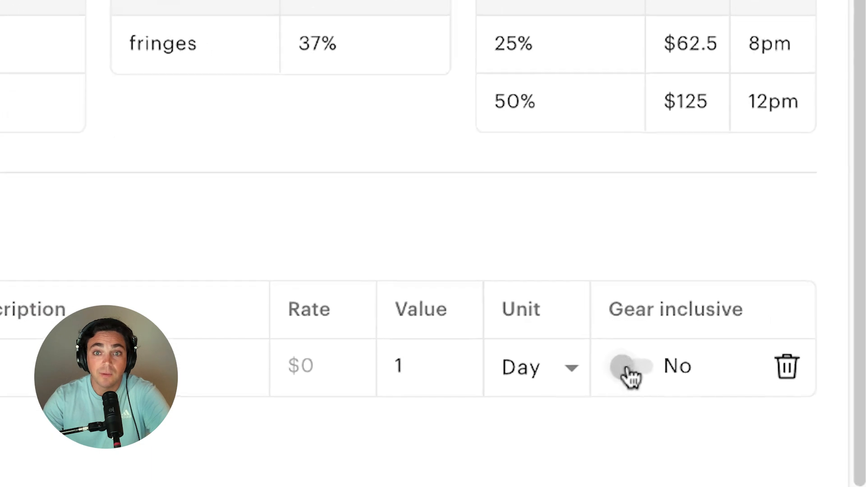
pyautogui.click(628, 368)
pyautogui.click(628, 368)
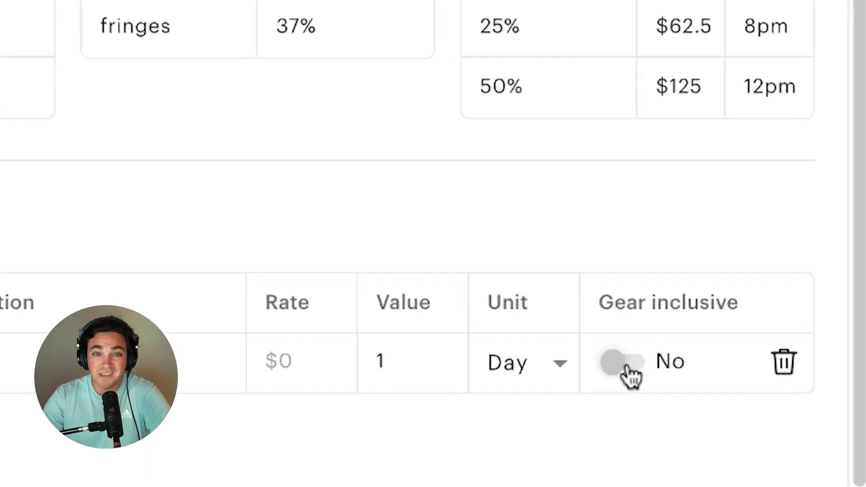
pyautogui.click(1, 368)
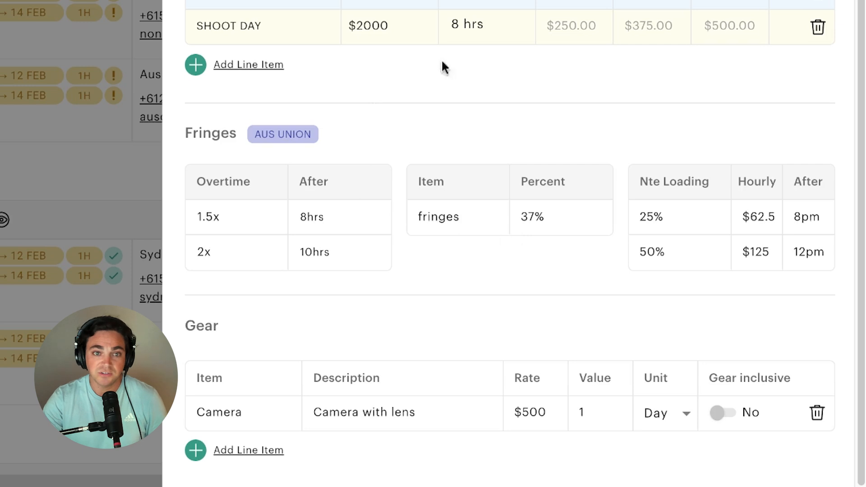
pyautogui.scroll(3, 442, 68)
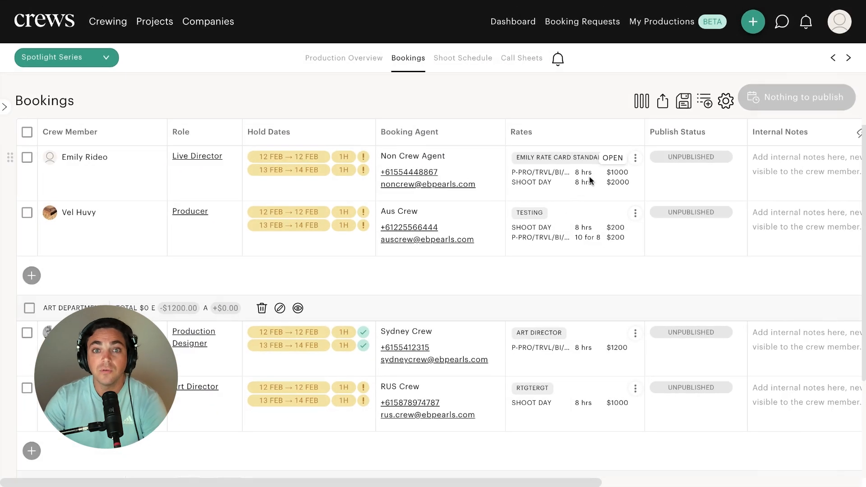
# Step: Review the Live Director's rate cards on the contact page and try the booking rate card's Visible to crew member option
pyautogui.click(635, 157)
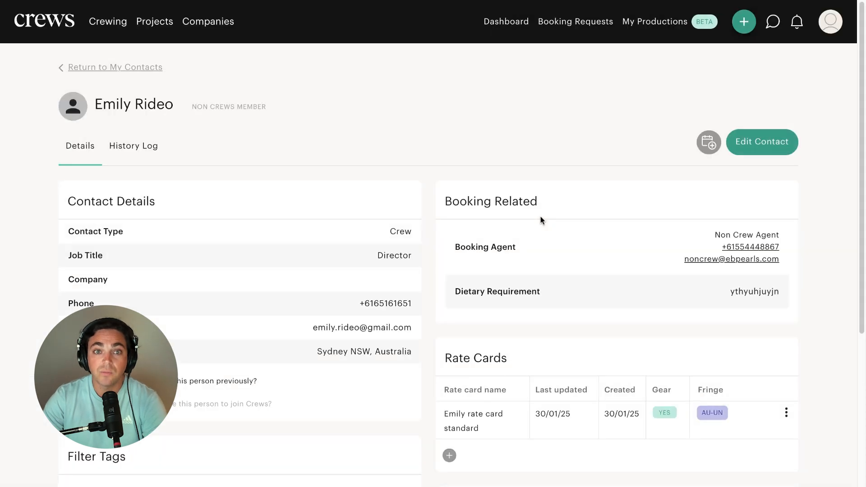
pyautogui.scroll(-3, 683, 222)
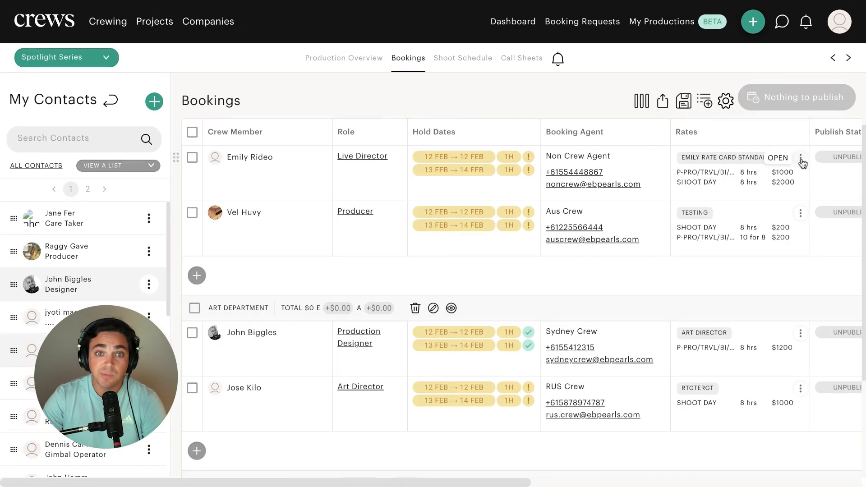
pyautogui.click(800, 158)
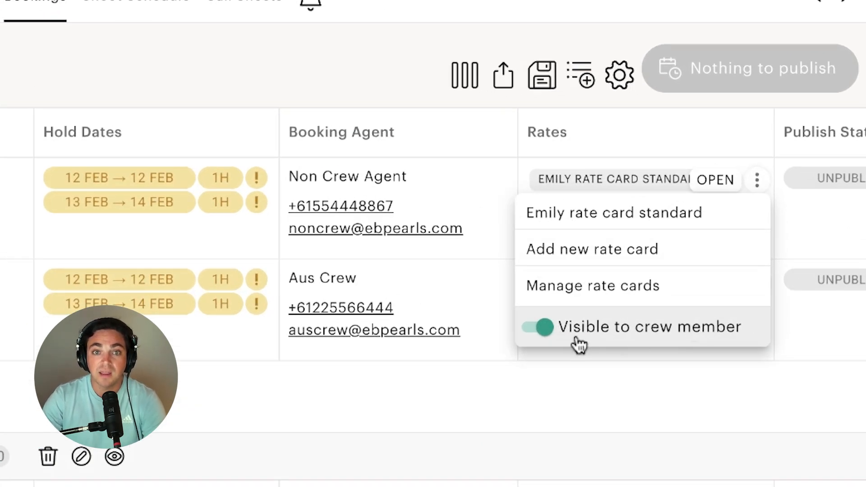
pyautogui.click(624, 340)
pyautogui.click(625, 340)
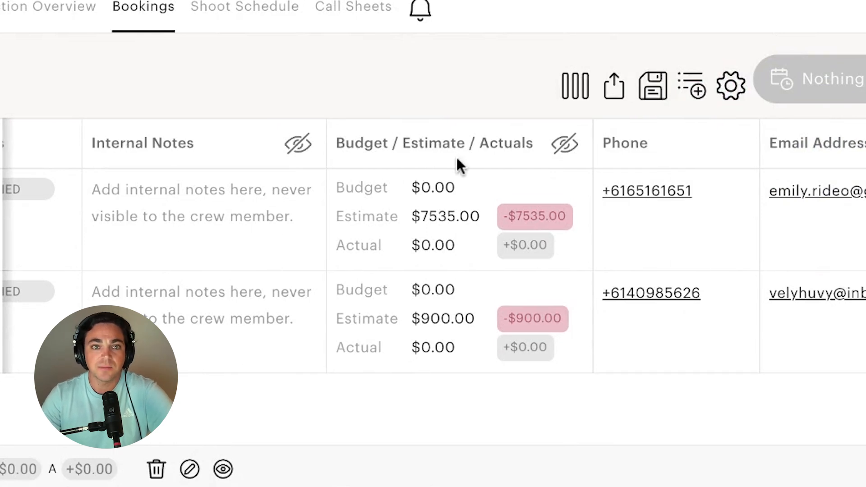
# Step: Open the Live Director booking's Estimates/Budgets Card and set the budget to $5000
pyautogui.click(554, 194)
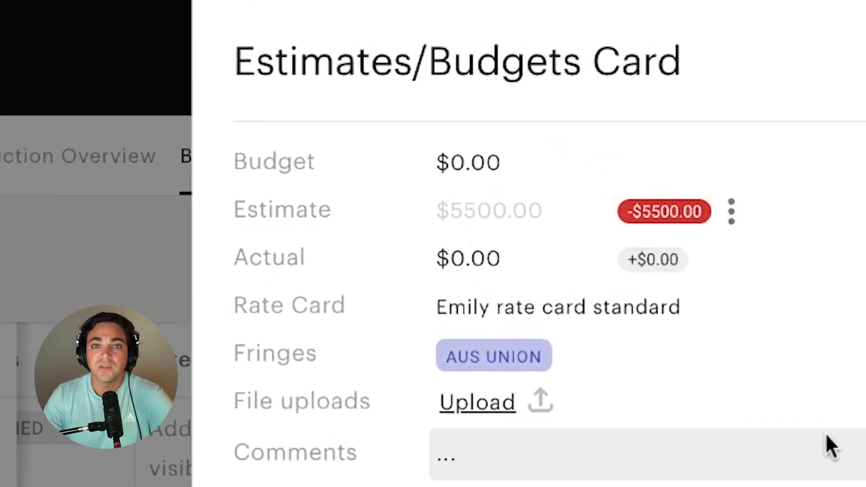
pyautogui.click(490, 152)
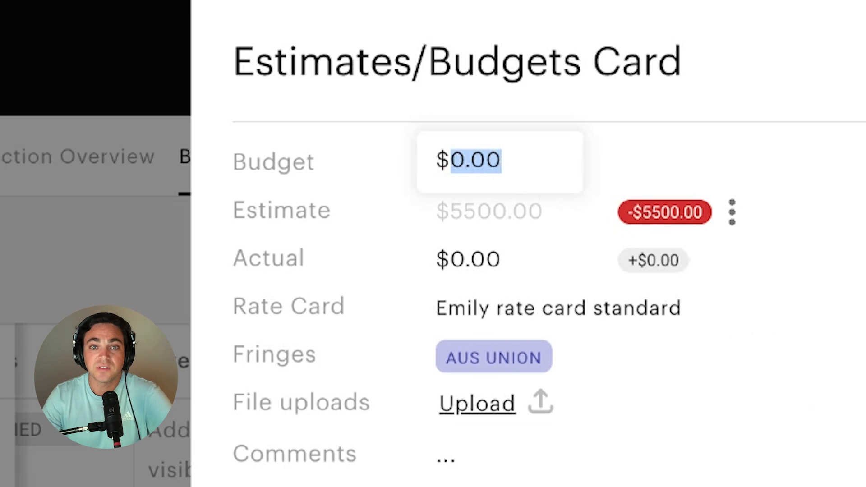
pyautogui.write('5000')
pyautogui.press('Return')
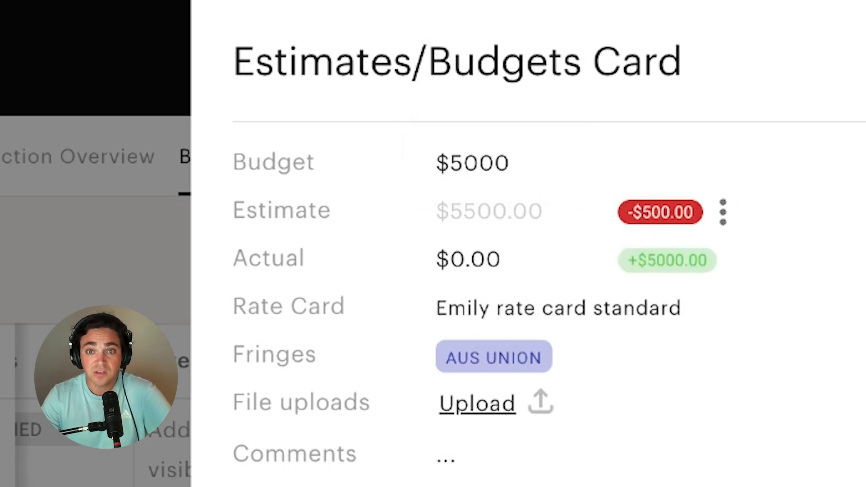
# Step: Try a custom estimate value of $6660 and switch back to using the estimate total
pyautogui.click(723, 212)
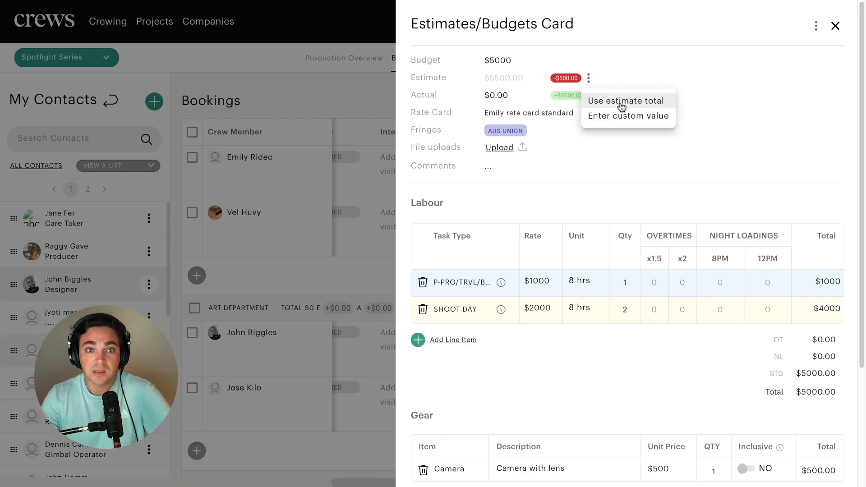
pyautogui.click(637, 120)
pyautogui.click(498, 78)
pyautogui.write('6660')
pyautogui.press('Return')
pyautogui.click(592, 77)
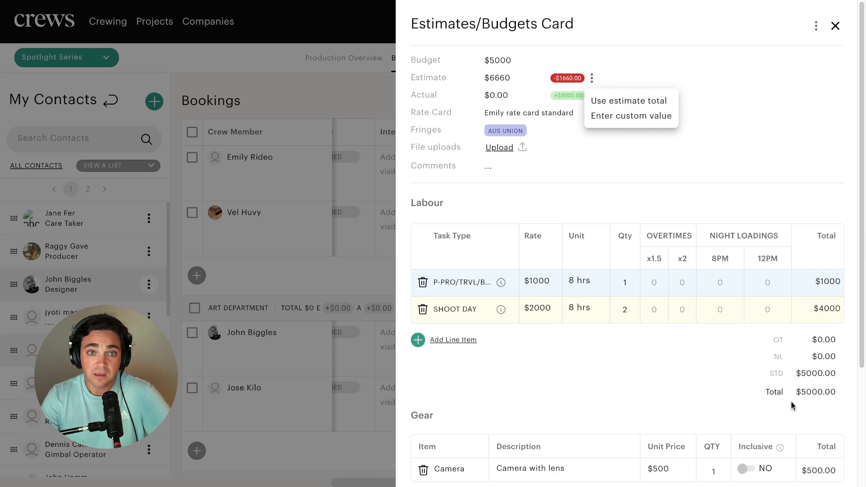
pyautogui.click(638, 101)
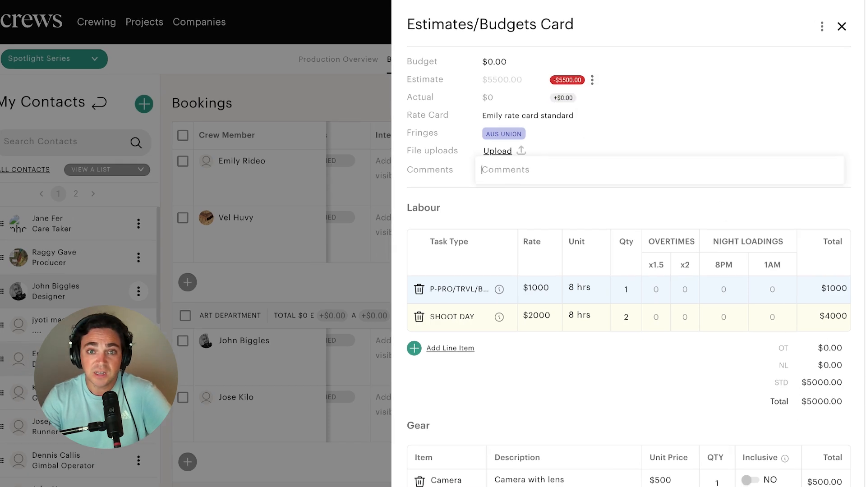
# Step: Add the comment "Discuss gear before shoot day" to the Estimates/Budgets Card
pyautogui.write('Discuss gear before shoot day')
pyautogui.click(744, 229)
# Step: Examine the Labour table's quantities, overtimes, night loadings and totals in the Estimates/Budgets Card
pyautogui.scroll(-1, 618, 480)
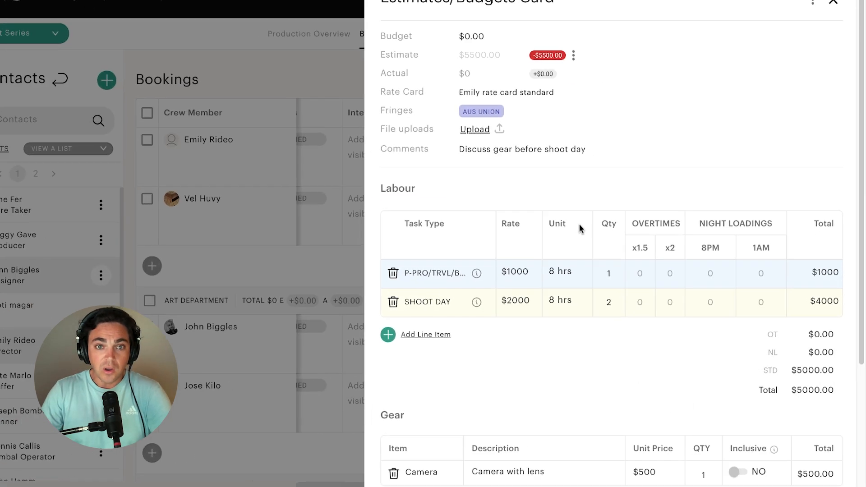
pyautogui.scroll(-1, 601, 316)
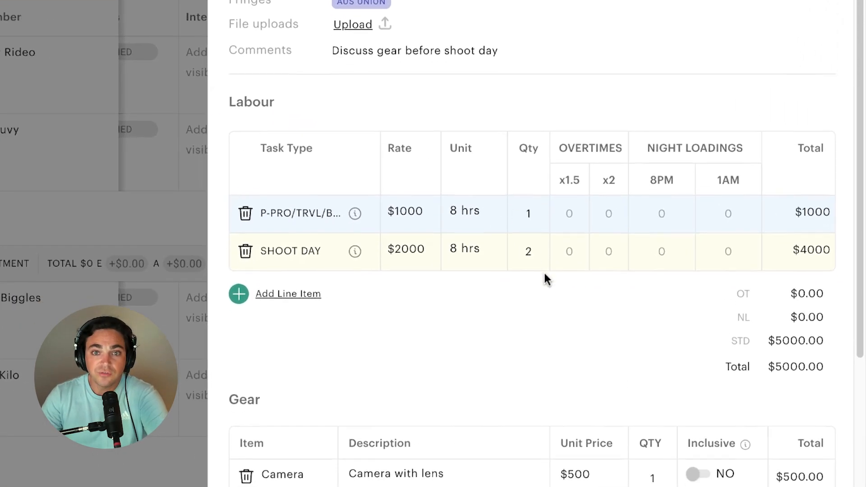
pyautogui.scroll(-1, 545, 277)
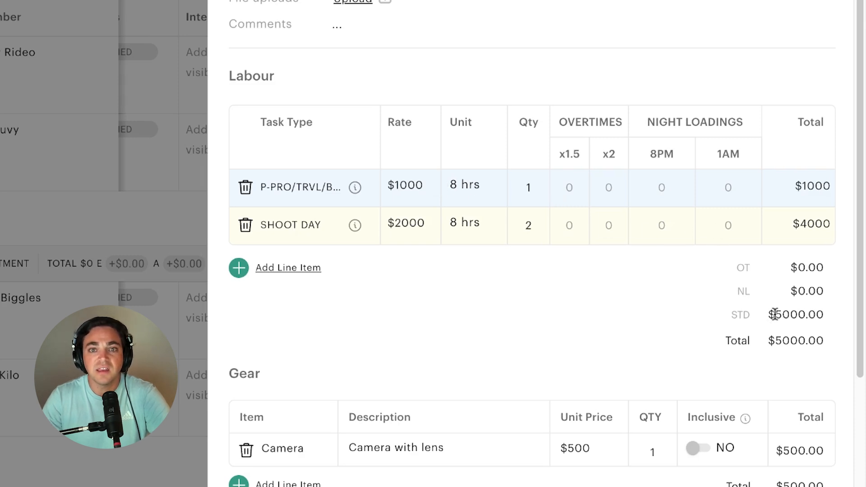
pyautogui.moveTo(770, 315); pyautogui.dragTo(797, 336)
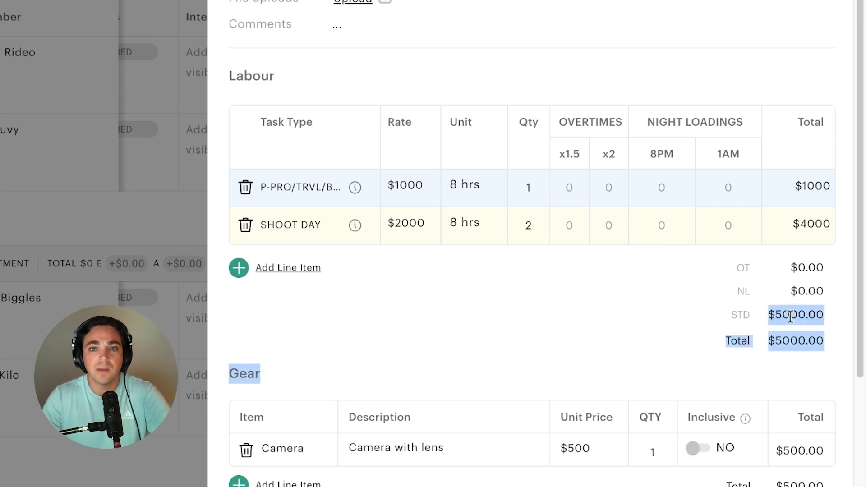
pyautogui.click(611, 266)
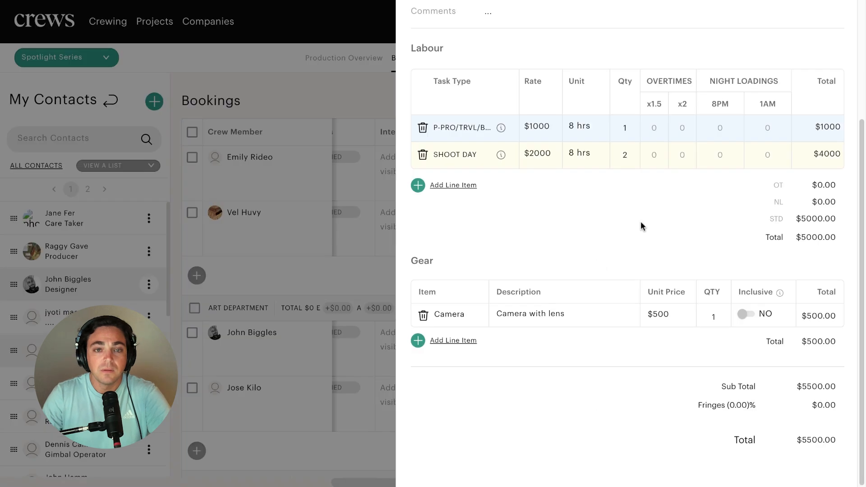
# Step: Add a SHOOT DAY labour line at $2000 for 8 hrs with quantity 1, and switch the Camera's Inclusive option on and back to NO
pyautogui.click(441, 186)
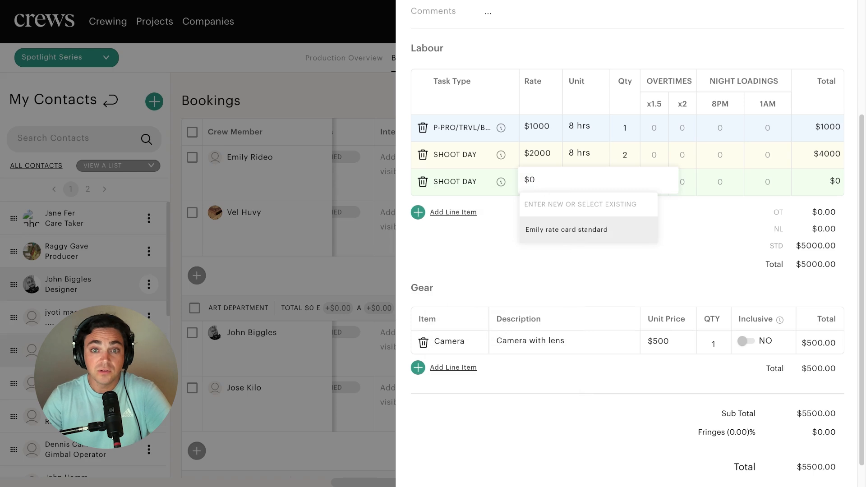
pyautogui.press('Return')
pyautogui.scroll(-1, 673, 250)
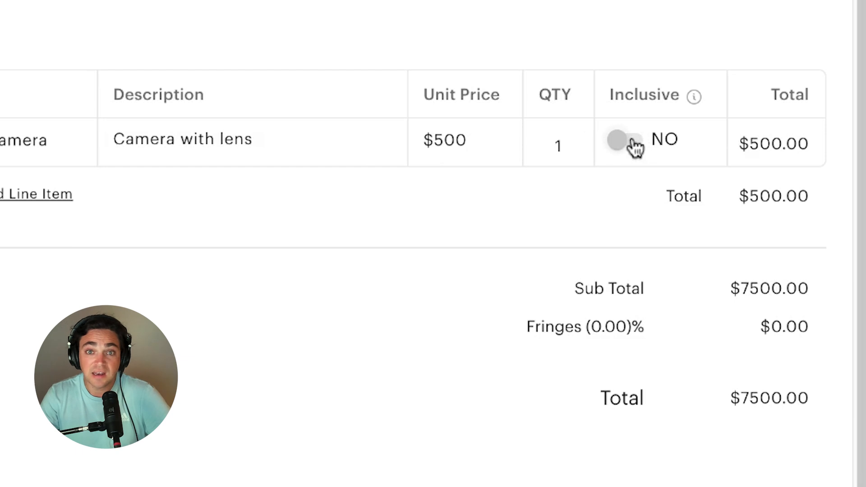
pyautogui.click(637, 147)
pyautogui.click(636, 147)
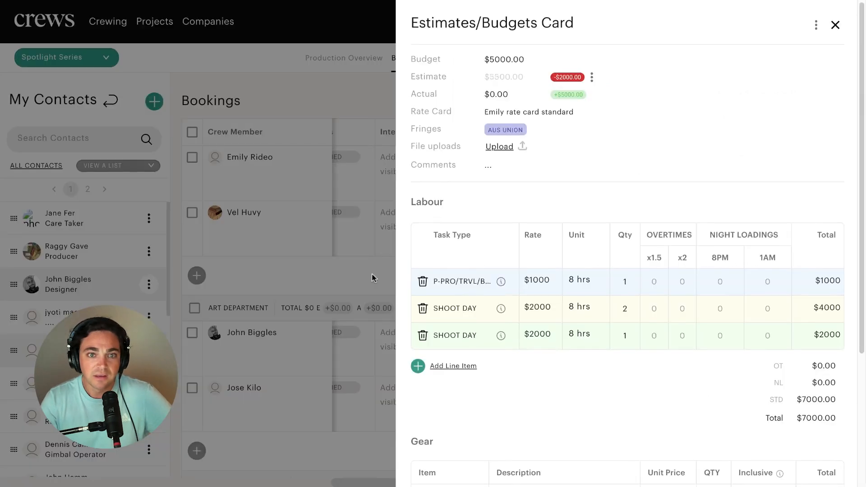
# Step: Close the Estimates/Budgets Card and check the crew visibility of the Budget / Estimate / Actuals and Internal Notes columns
pyautogui.click(372, 274)
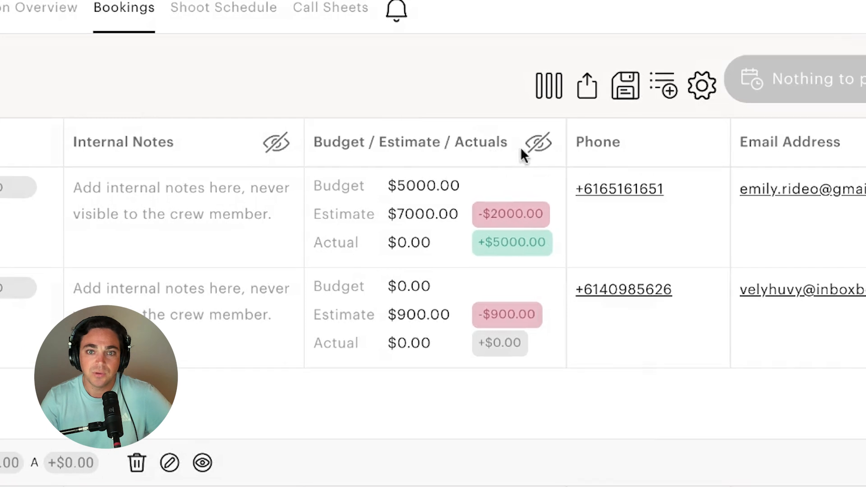
pyautogui.moveTo(551, 153)
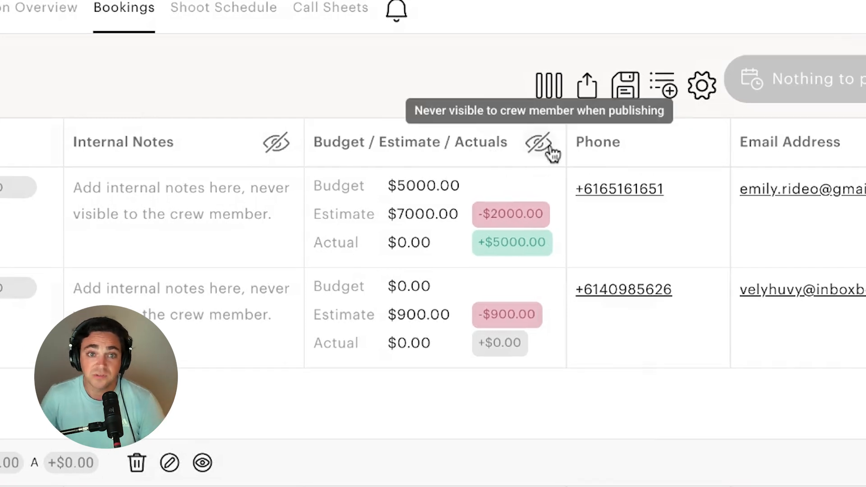
pyautogui.moveTo(267, 152)
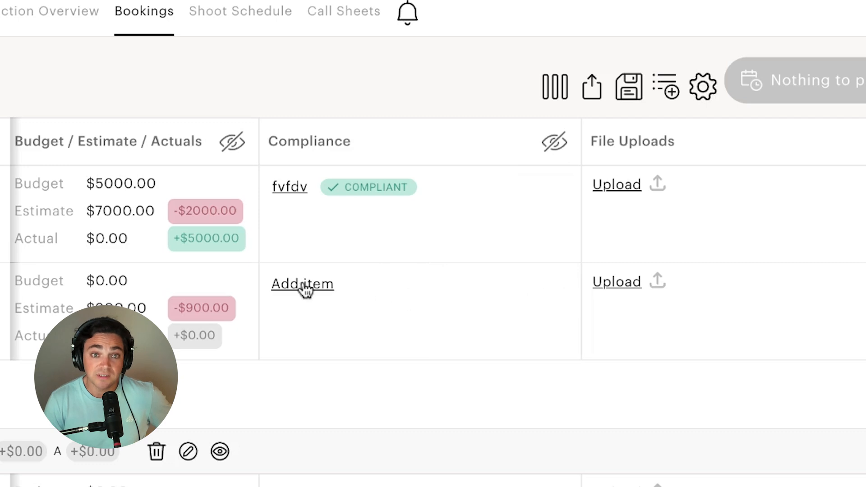
# Step: Add the compliance document "Safety Card Example" to the Producer's booking with expiry 03/21/2025 and status Compliant
pyautogui.click(303, 288)
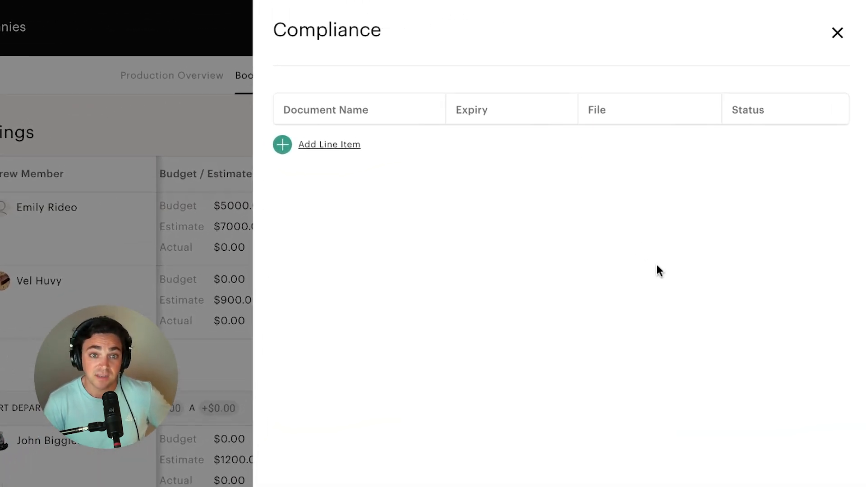
pyautogui.write('Card Exampl')
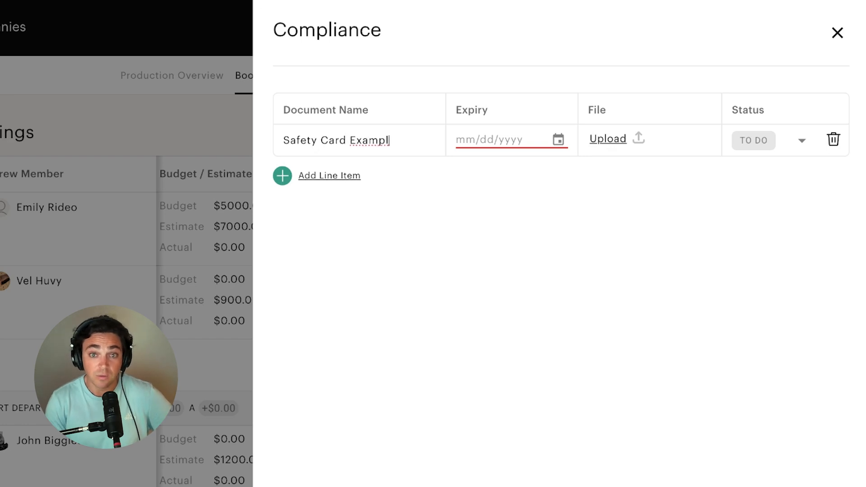
pyautogui.write('e')
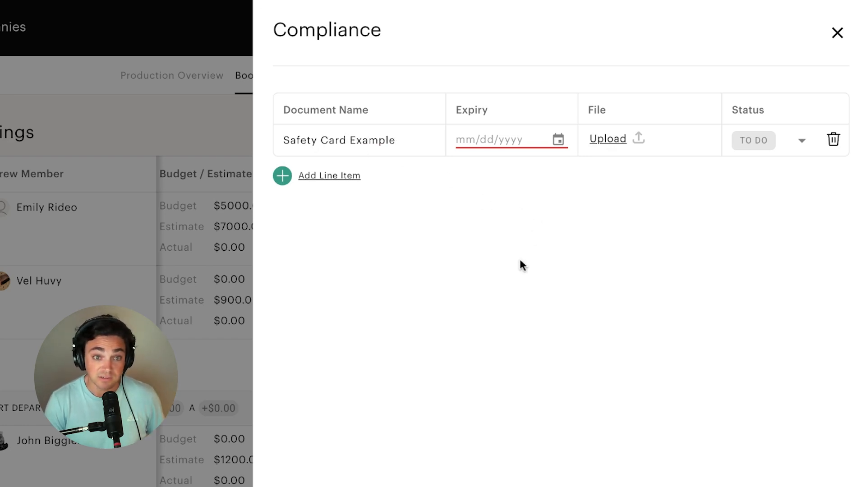
pyautogui.click(464, 141)
pyautogui.write('03212025')
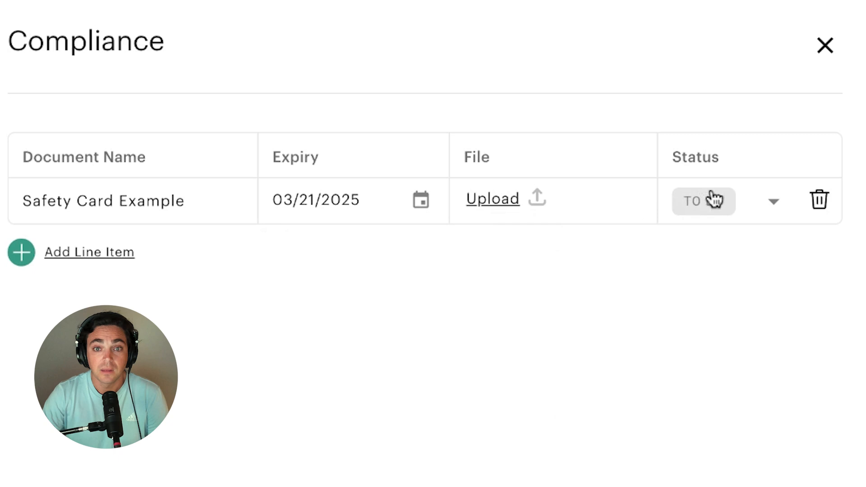
pyautogui.click(715, 199)
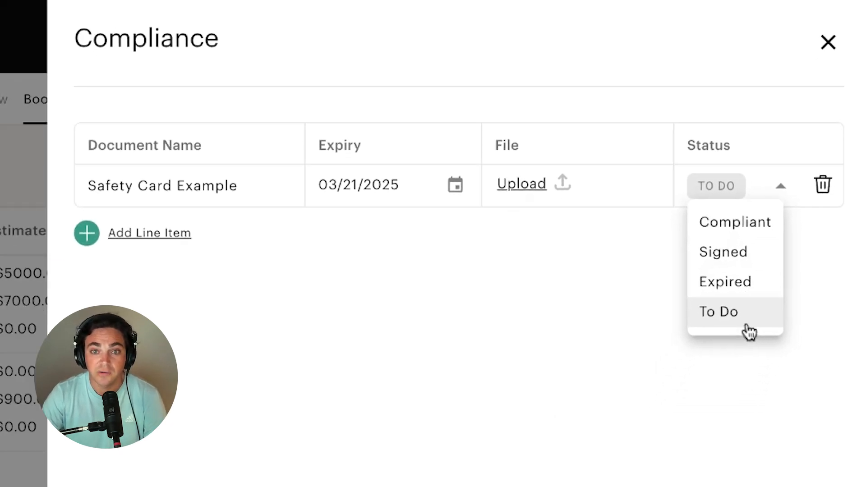
pyautogui.click(744, 222)
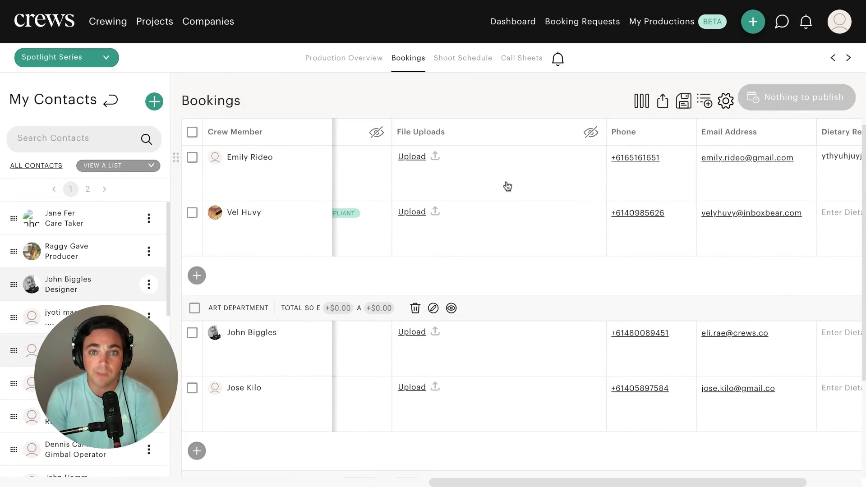
# Step: Examine the Phone, Email Address, Dietary Requirements and remaining columns of the Bookings table
pyautogui.hscroll(3, 412, 164)
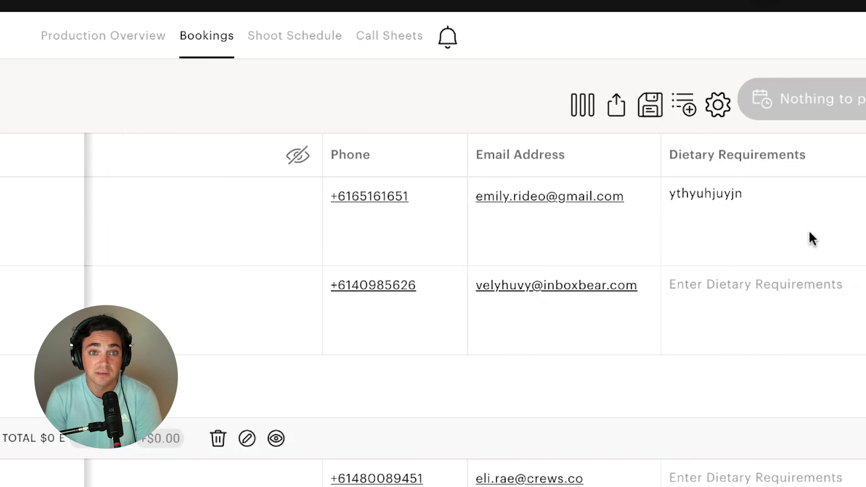
pyautogui.click(678, 291)
pyautogui.hscroll(10, 672, 275)
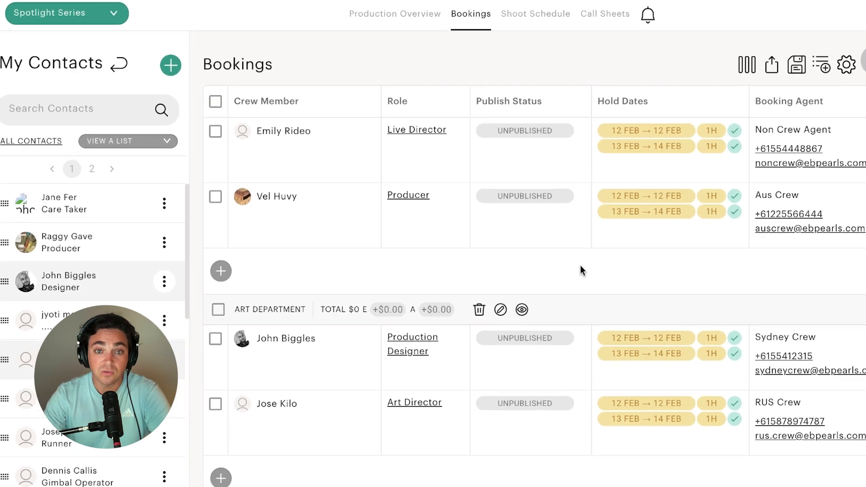
# Step: Select the Producer and Production Designer bookings and review the options for publishing their booking requests
pyautogui.click(262, 171)
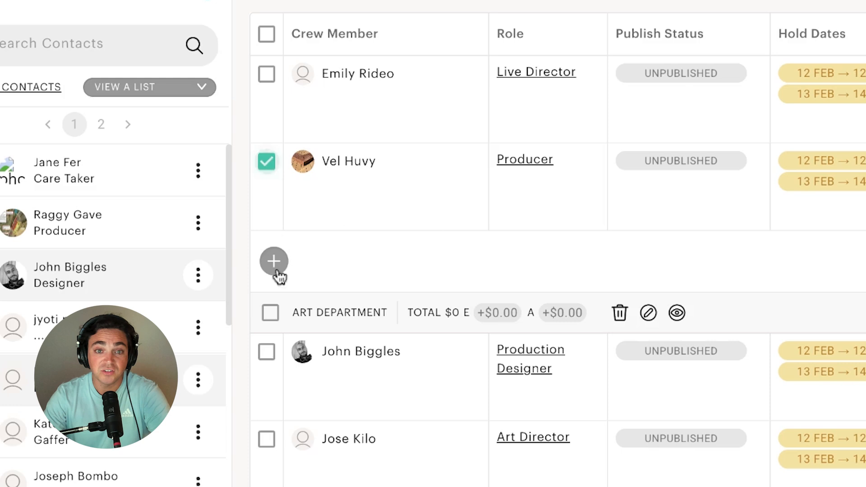
pyautogui.click(261, 351)
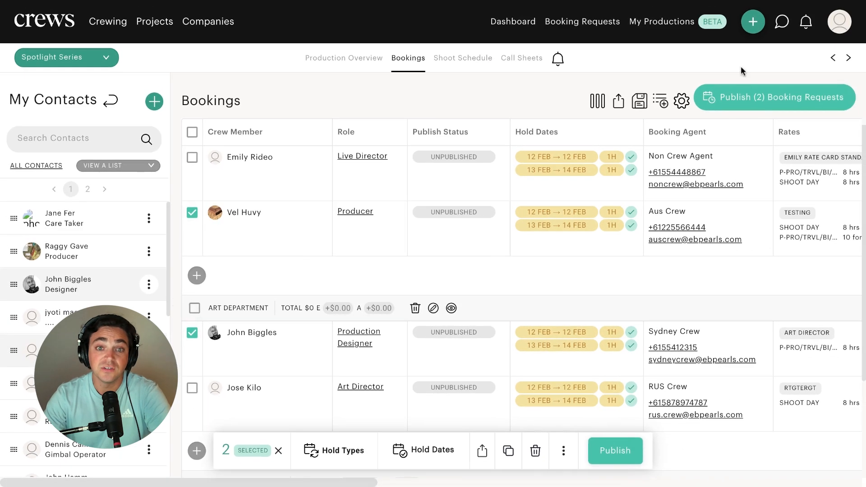
pyautogui.click(743, 105)
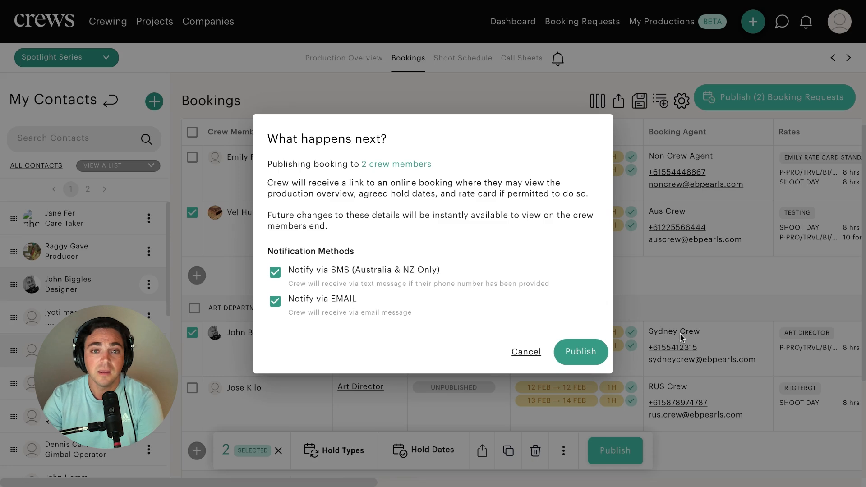
pyautogui.click(596, 355)
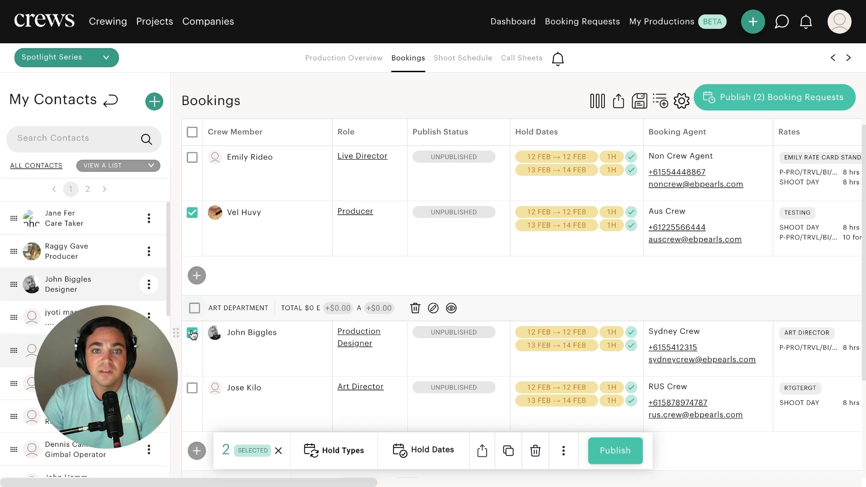
# Step: Add the Art Director to the selection and publish the three booking requests with both SMS and email notifications
pyautogui.click(192, 388)
pyautogui.click(768, 107)
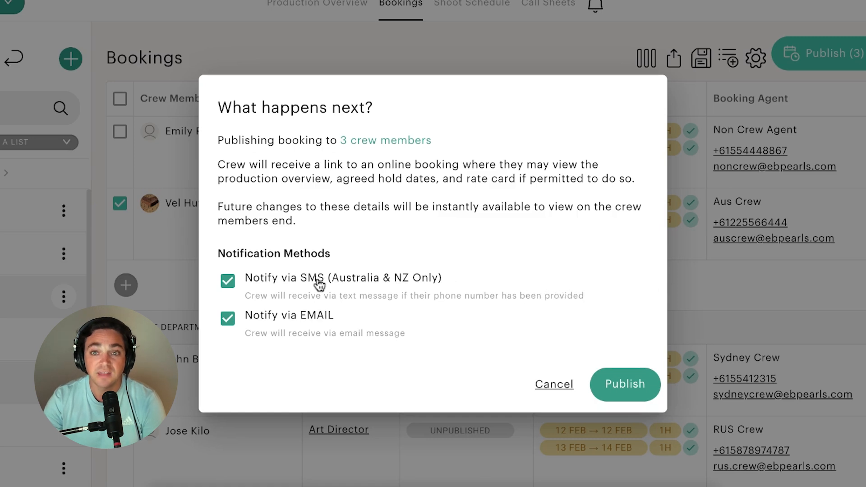
pyautogui.click(229, 317)
pyautogui.click(229, 317)
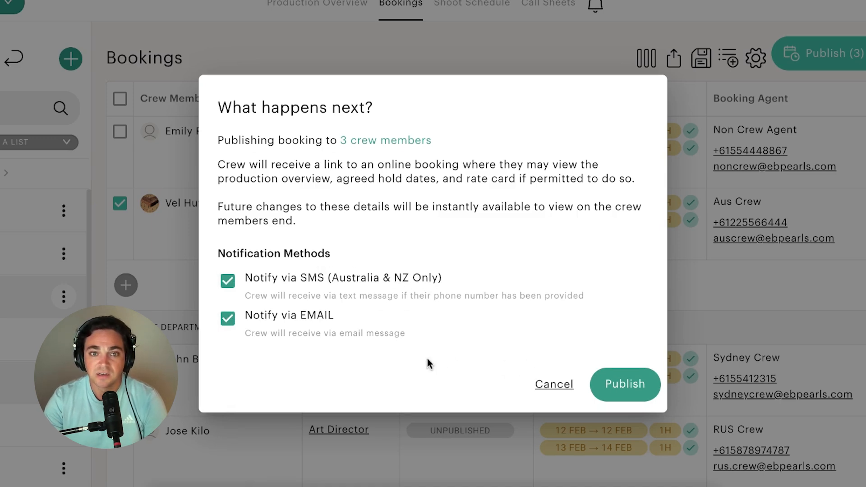
pyautogui.click(607, 390)
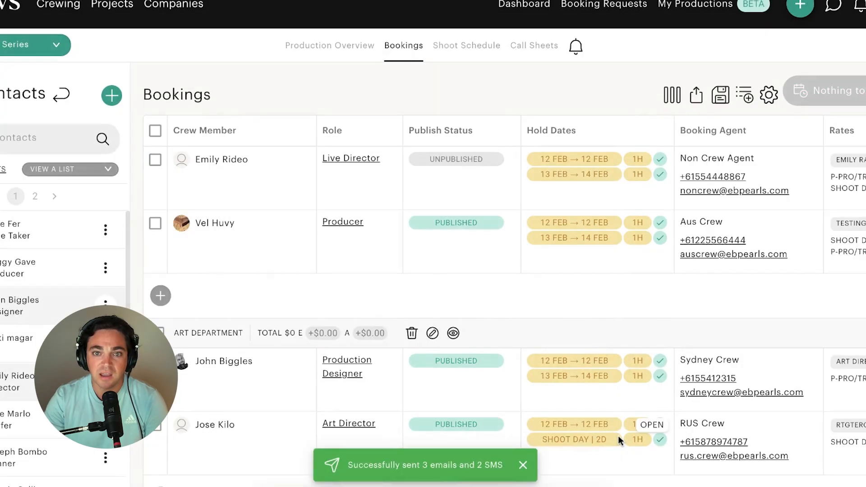
pyautogui.scroll(-2, 611, 415)
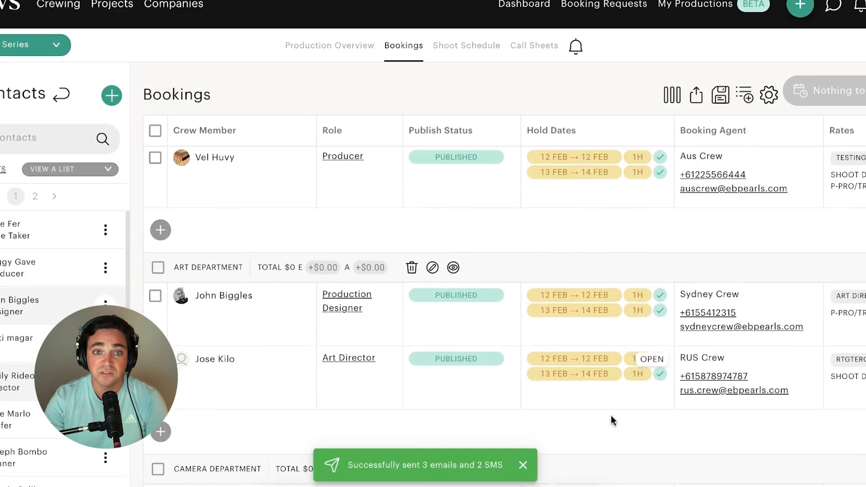
pyautogui.scroll(1, 611, 416)
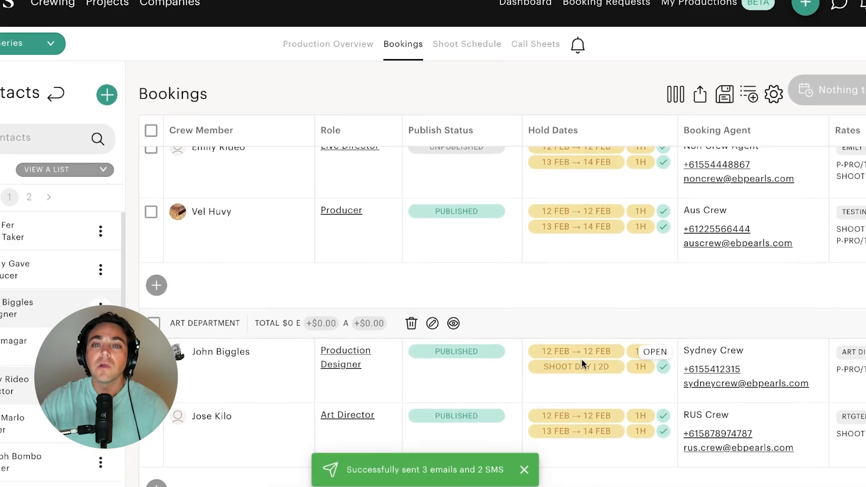
pyautogui.scroll(1, 582, 361)
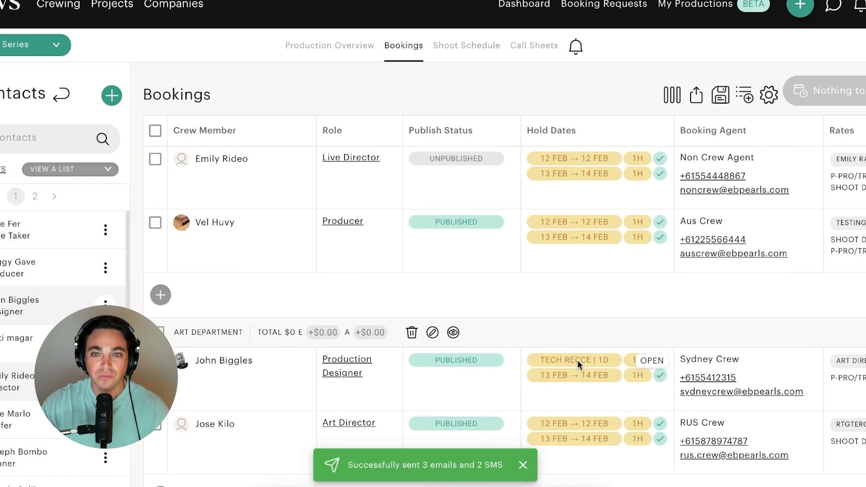